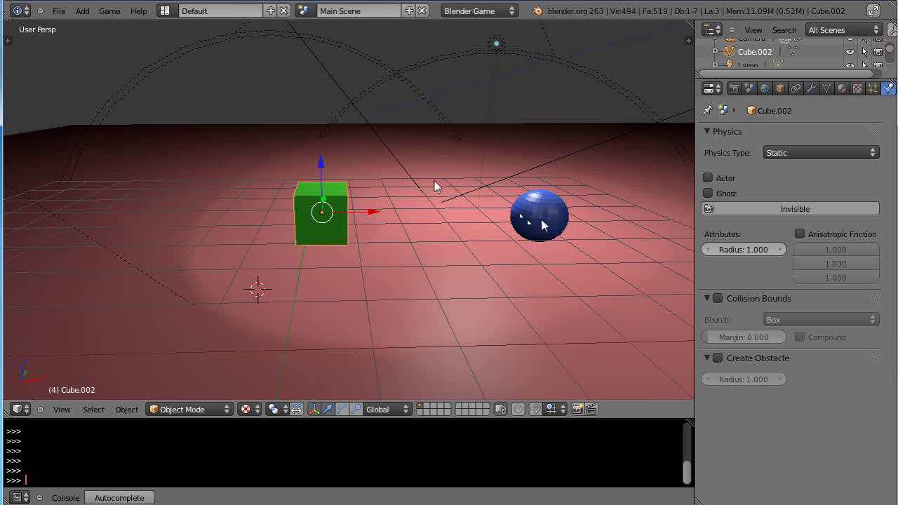
Step: Look over the Game Logic layout, then return to the Default layout
left_click(163, 10)
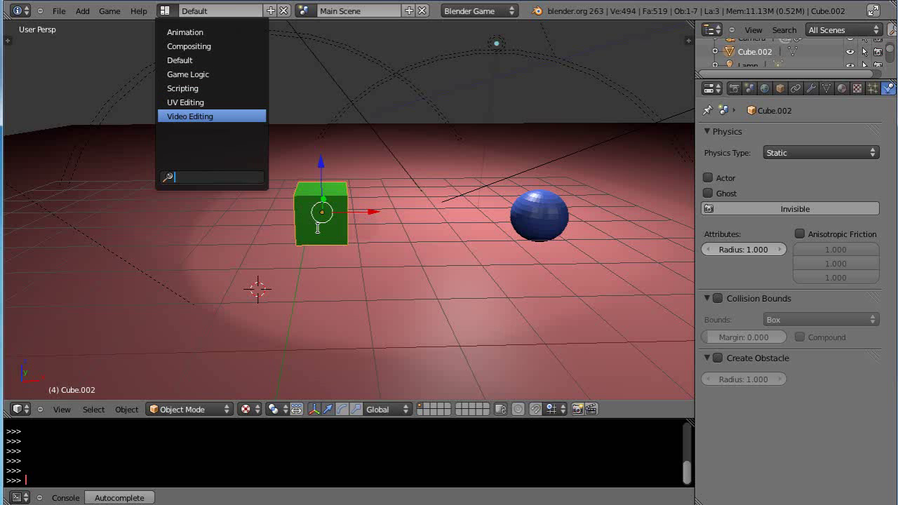
left_click(202, 74)
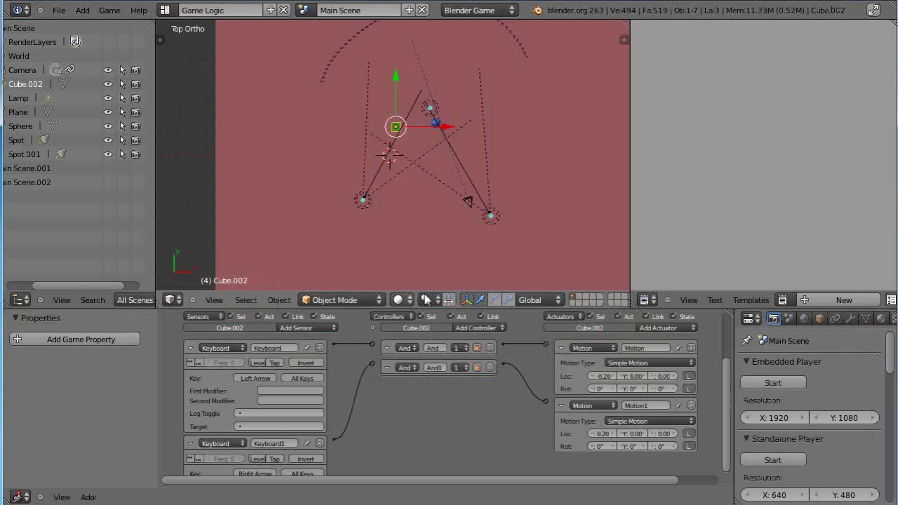
scroll(476, 393, "down", 2)
scroll(479, 393, "down", 1)
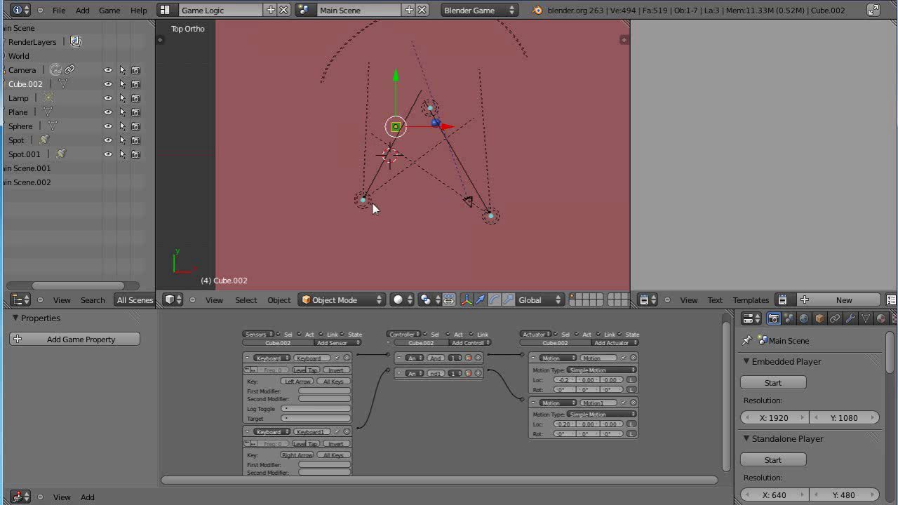
left_click(166, 14)
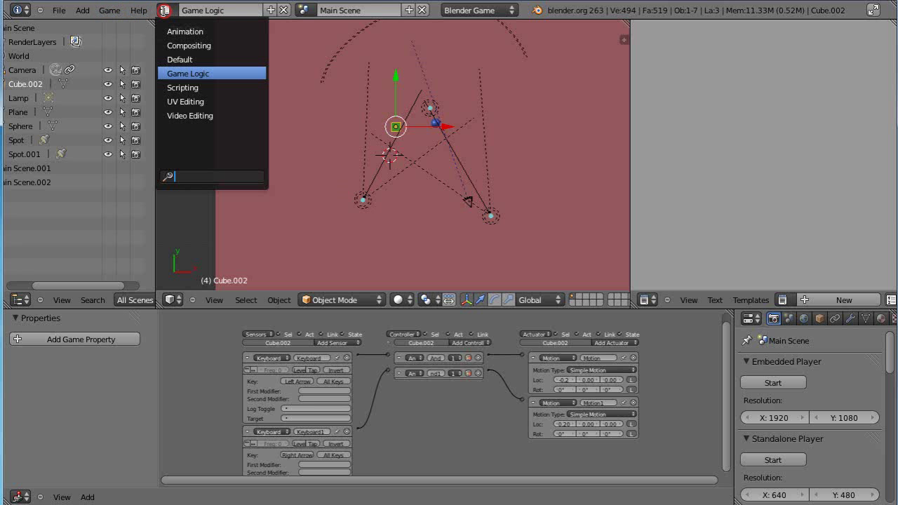
left_click(184, 59)
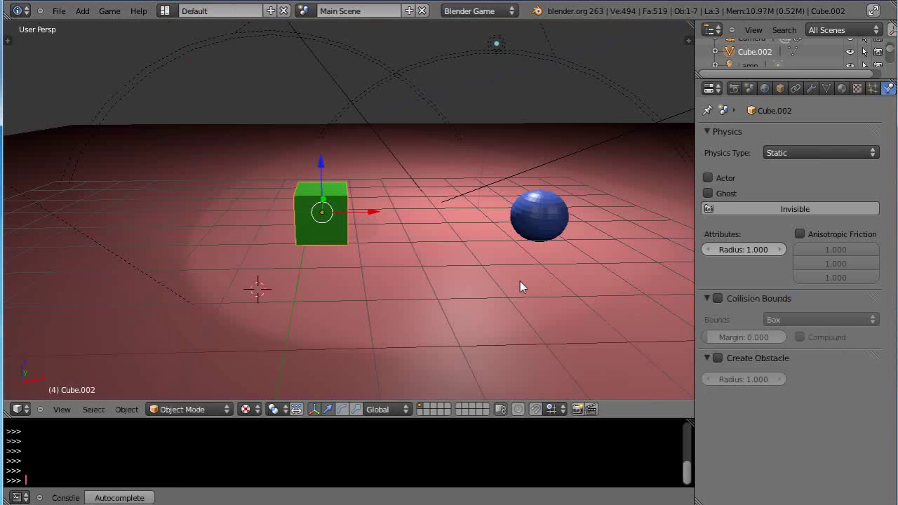
Step: Test-run the game, stop it, and select the blue sphere
key("p")
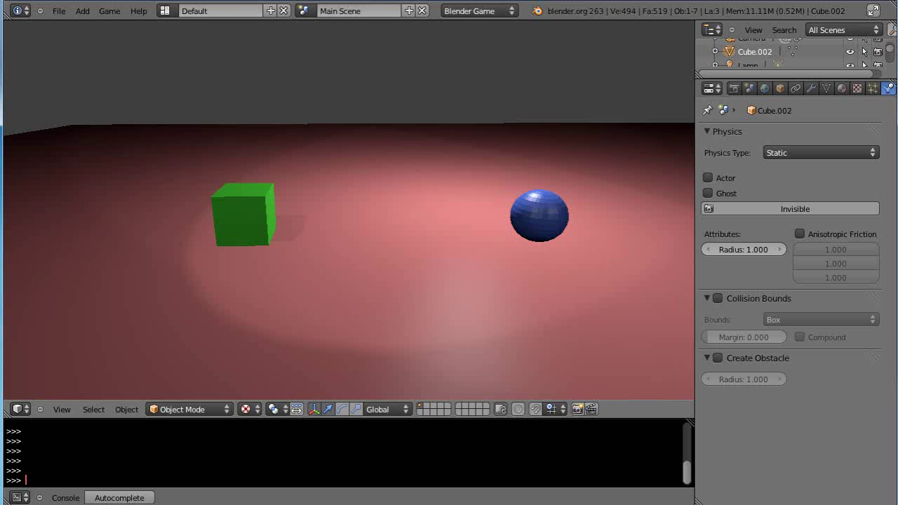
key("Escape")
right_click(538, 218)
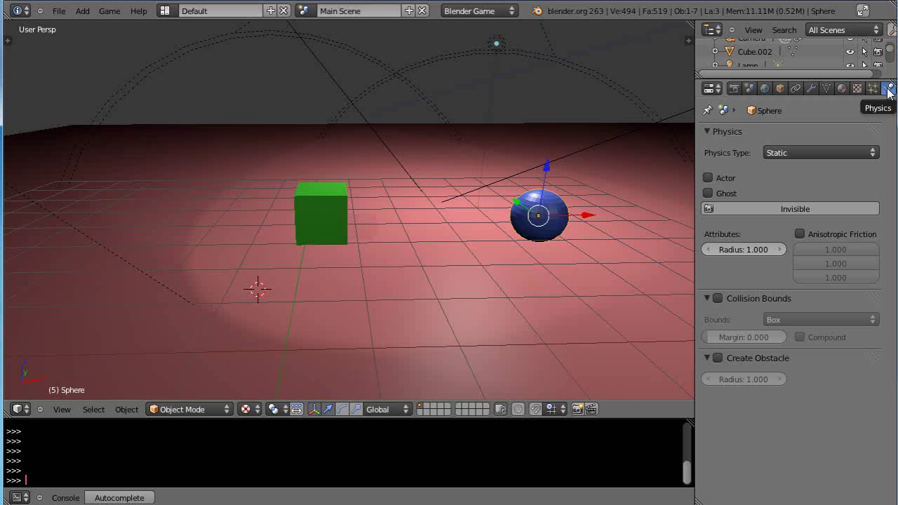
Step: Switch the blue sphere's physics type from Static to Dynamic and start a test run
left_click(856, 87)
left_click(888, 88)
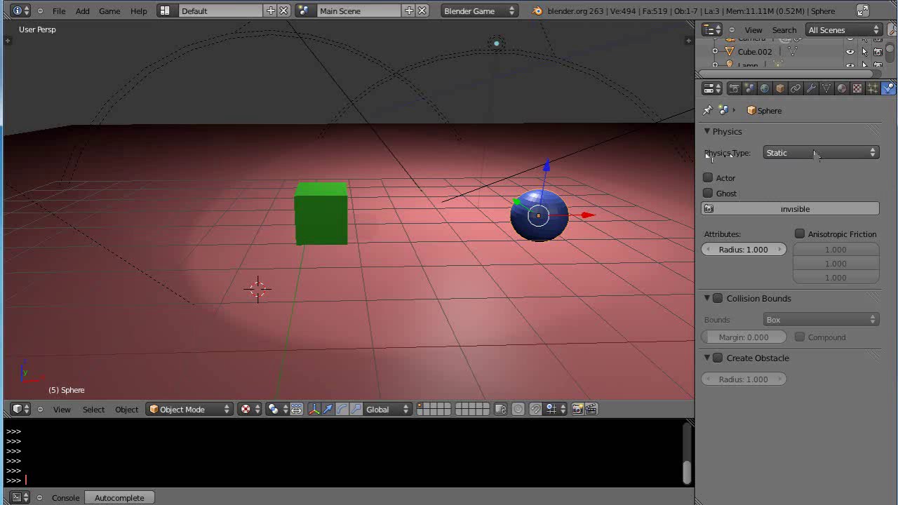
left_click(874, 153)
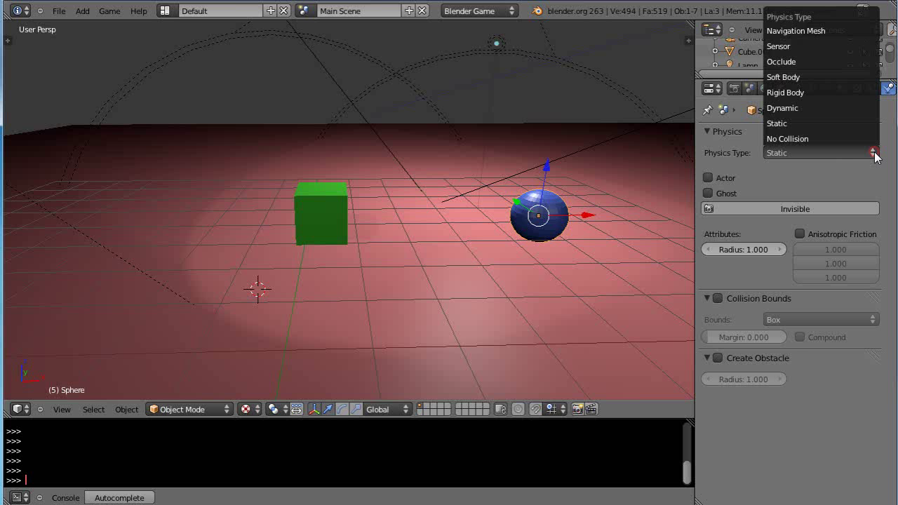
left_click(795, 110)
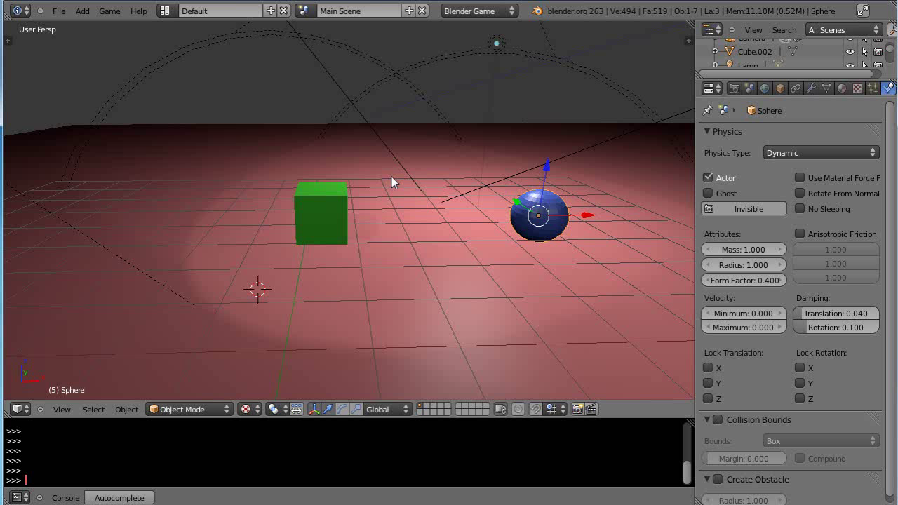
key("p")
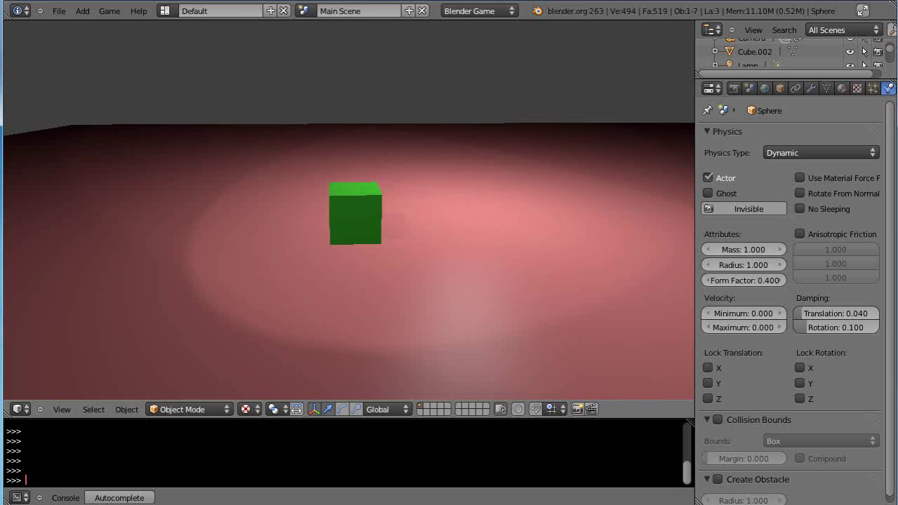
key("Escape")
scroll(390, 181, "down", 2)
scroll(386, 203, "down", 2)
scroll(385, 202, "down", 2)
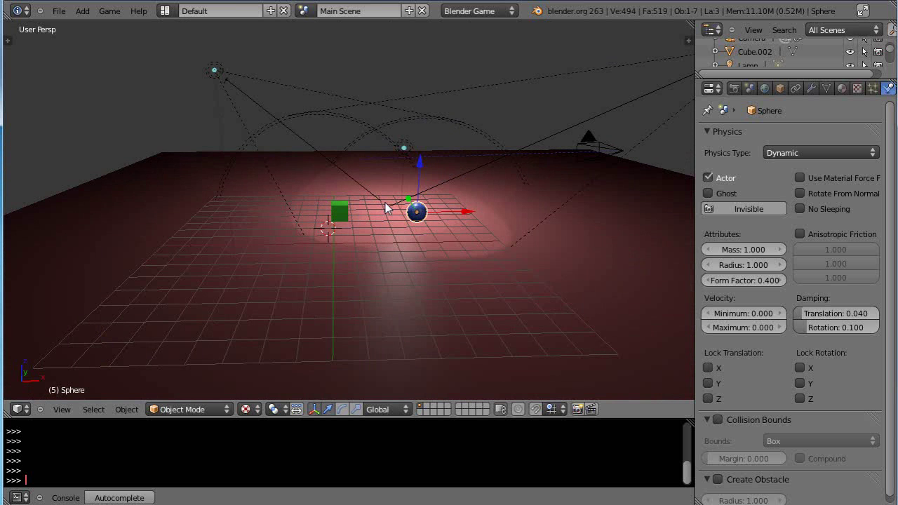
key("p")
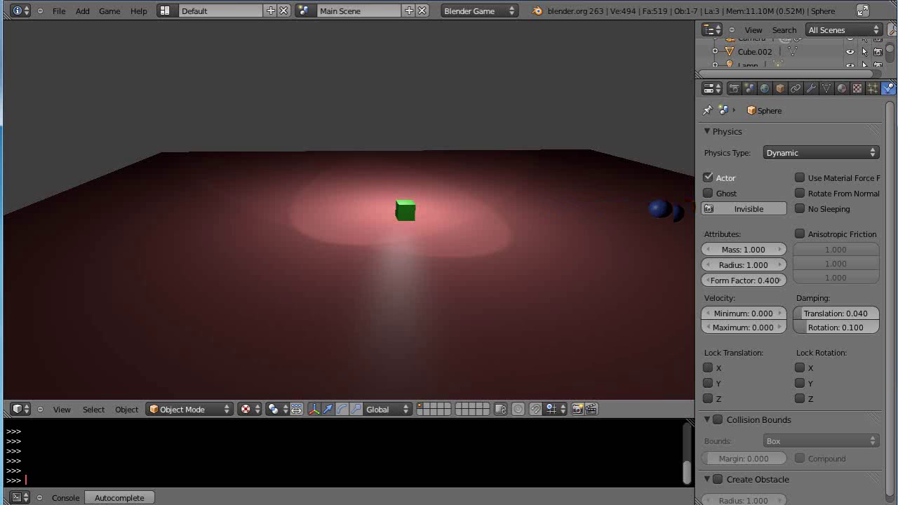
key("Escape")
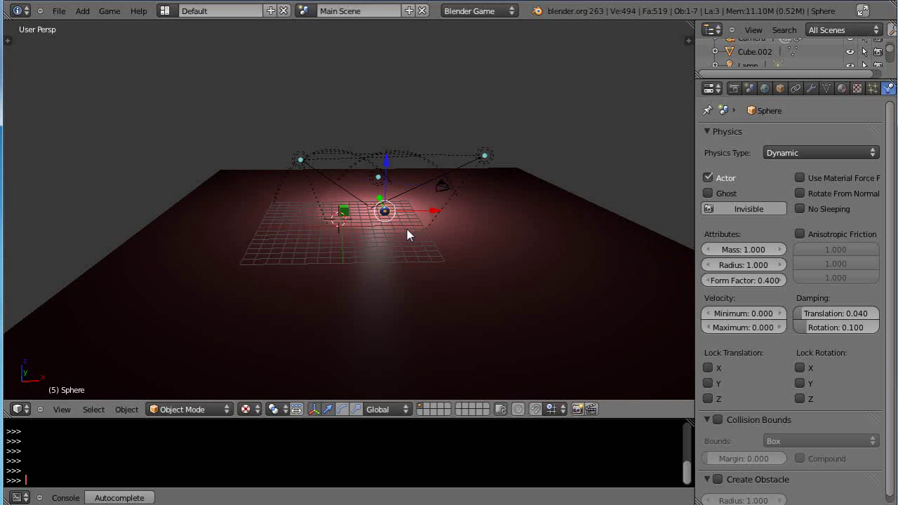
key("p")
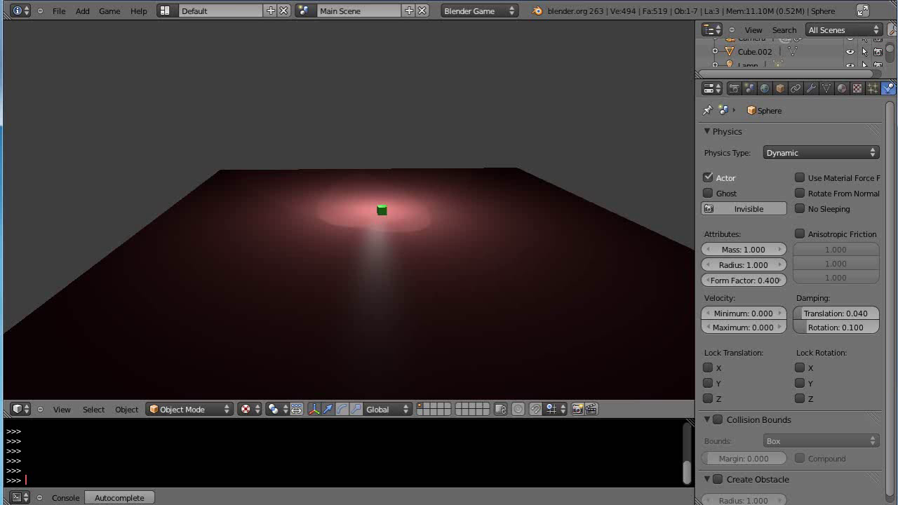
key("Escape")
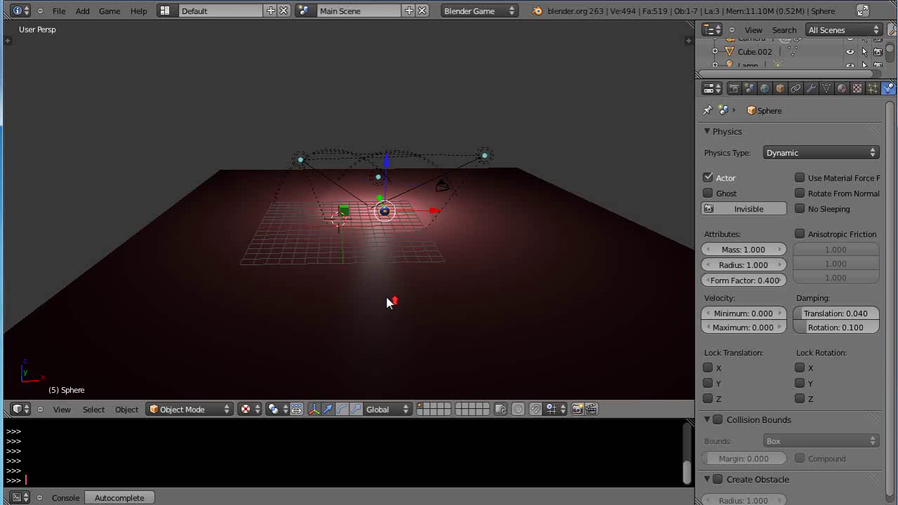
scroll(388, 292, "up", 3)
scroll(389, 293, "up", 2)
mouse_move(426, 295)
middle_mouse_down()
mouse_move(425, 303)
mouse_move(262, 345)
middle_mouse_up()
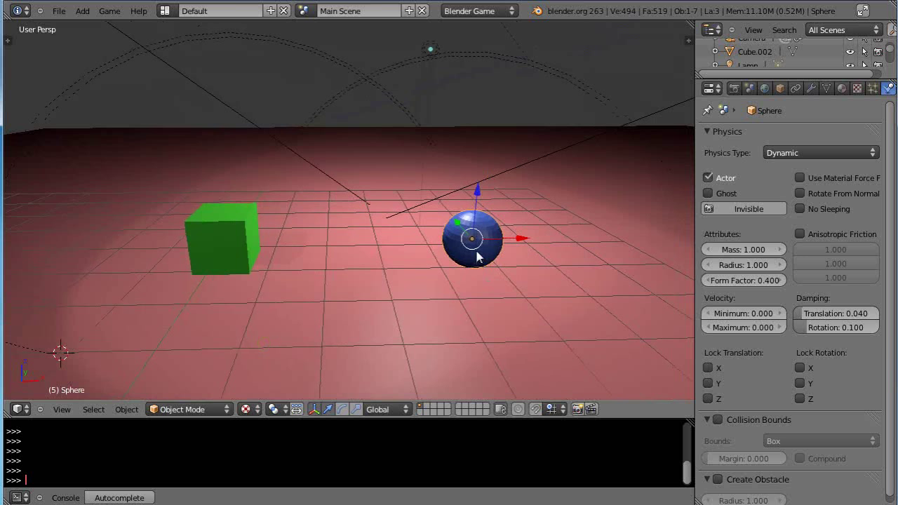
right_click(239, 241)
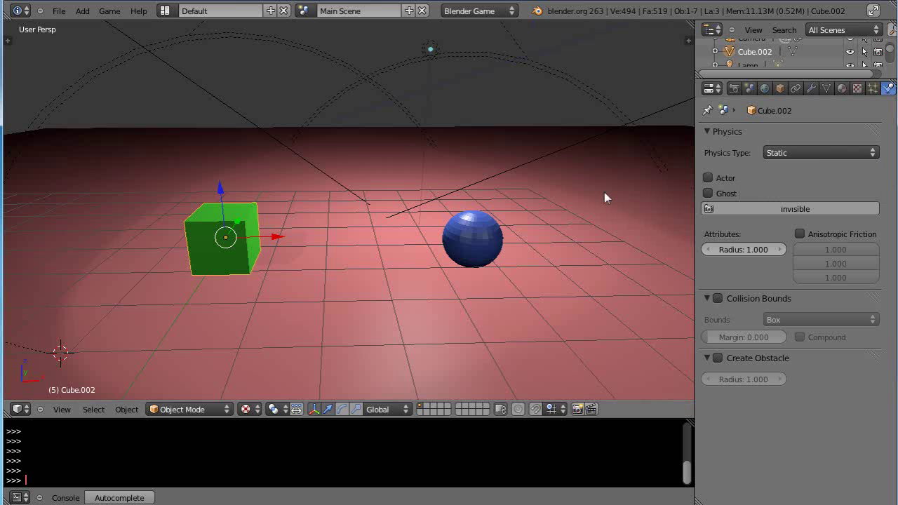
Step: Make the blue sphere Static and the green cube Dynamic
right_click(491, 245)
middle_click_drag(491, 246, 533, 231)
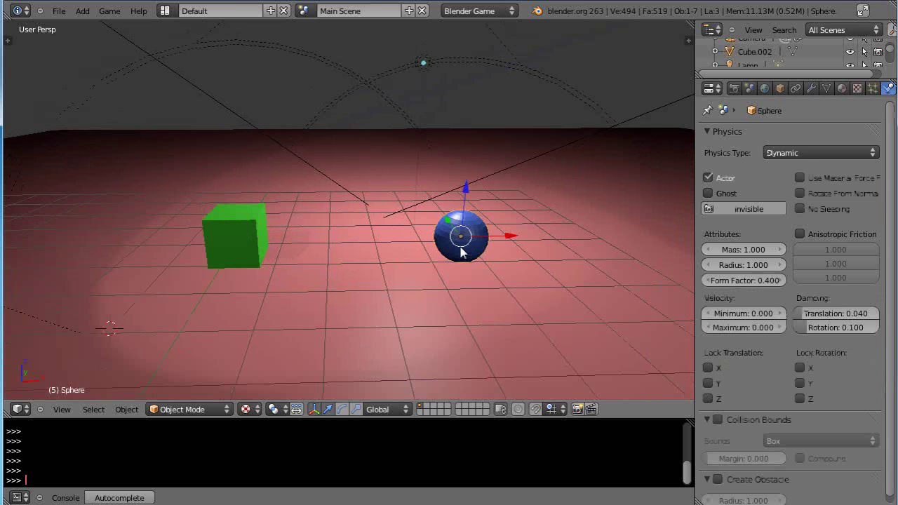
left_click(800, 154)
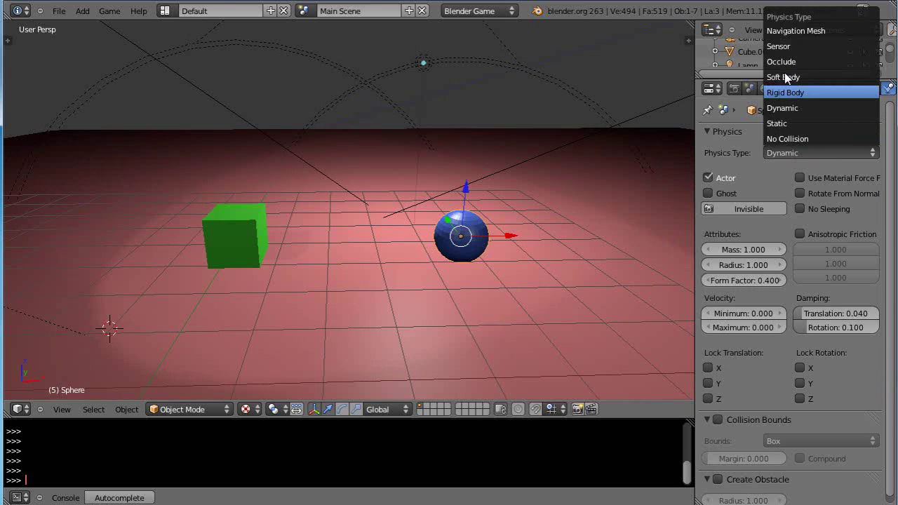
left_click(775, 124)
right_click(222, 223)
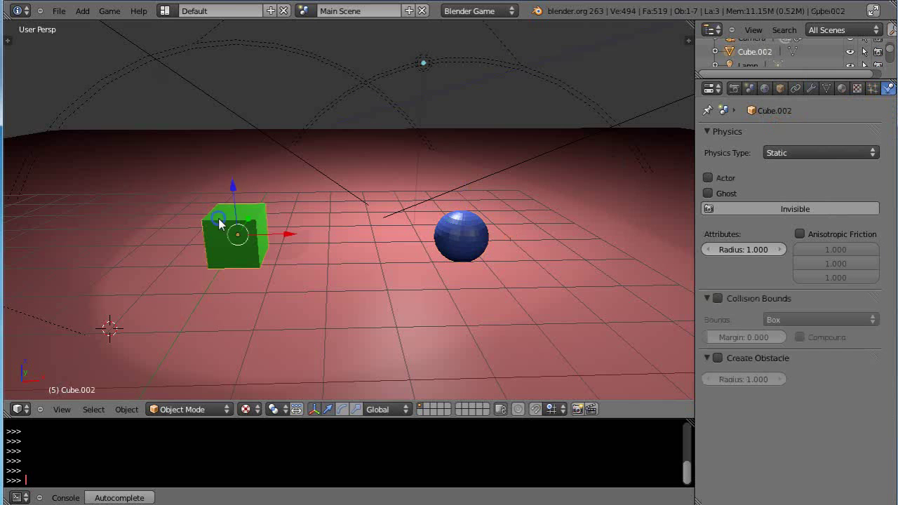
left_click(789, 153)
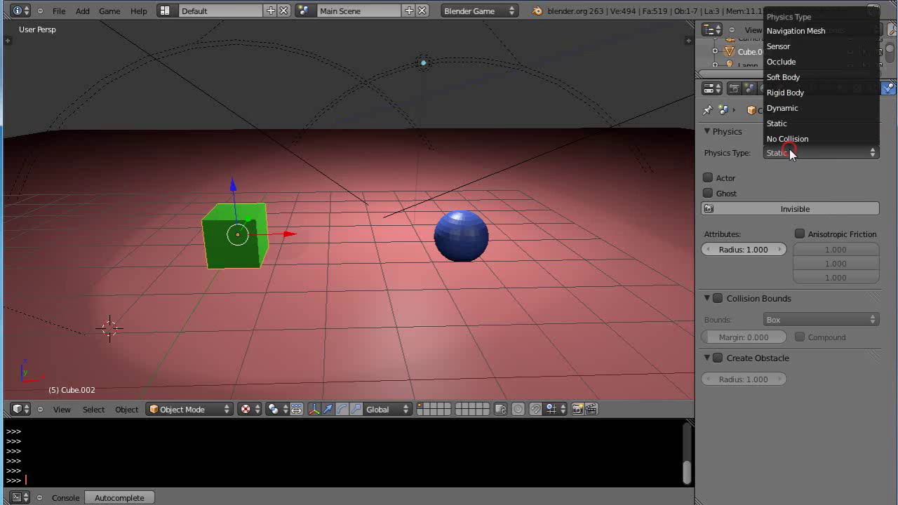
left_click(779, 109)
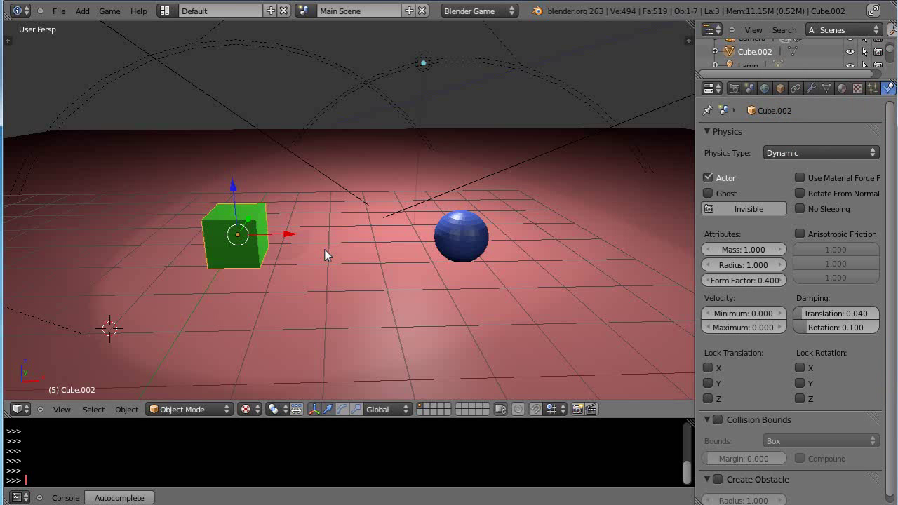
key("Up")
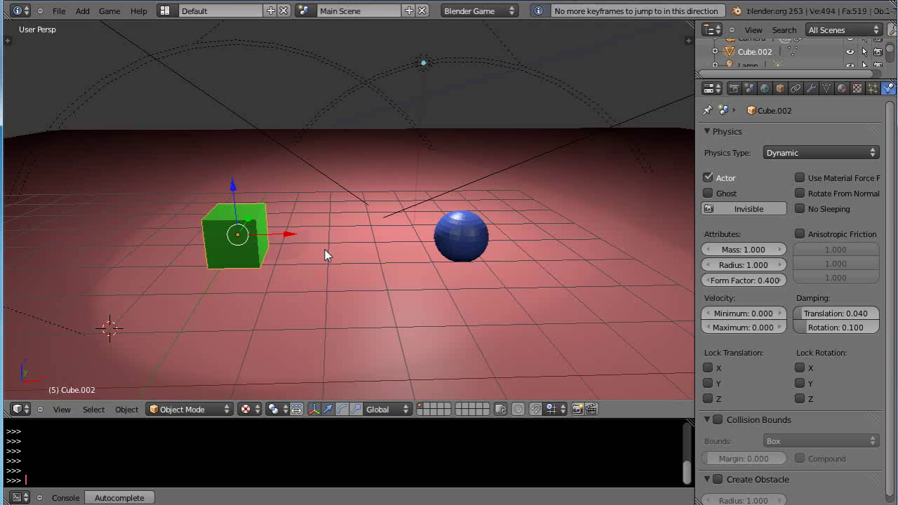
Step: Test-run the game twice with the swapped physics
key("p")
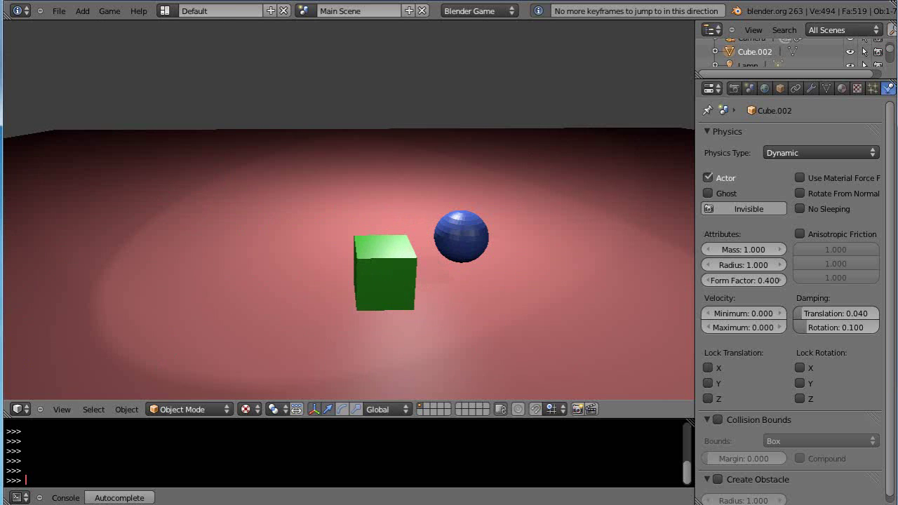
key("Escape")
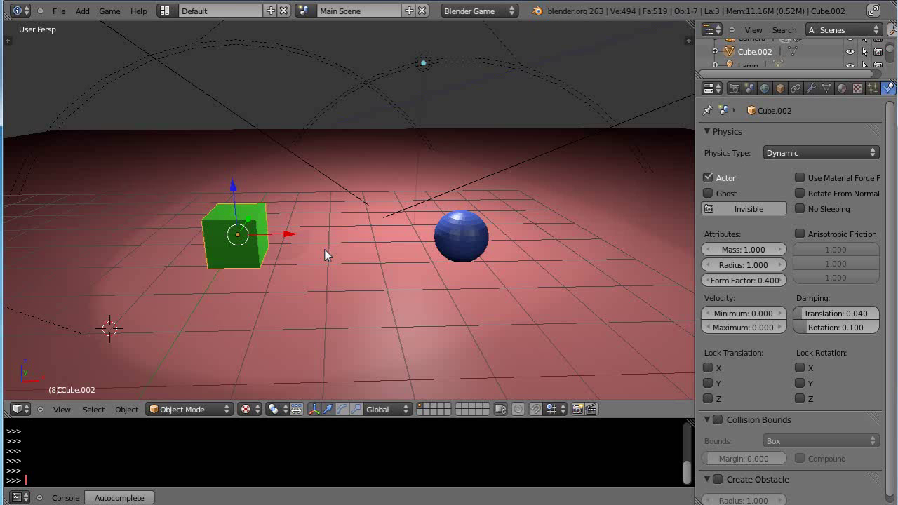
key("p")
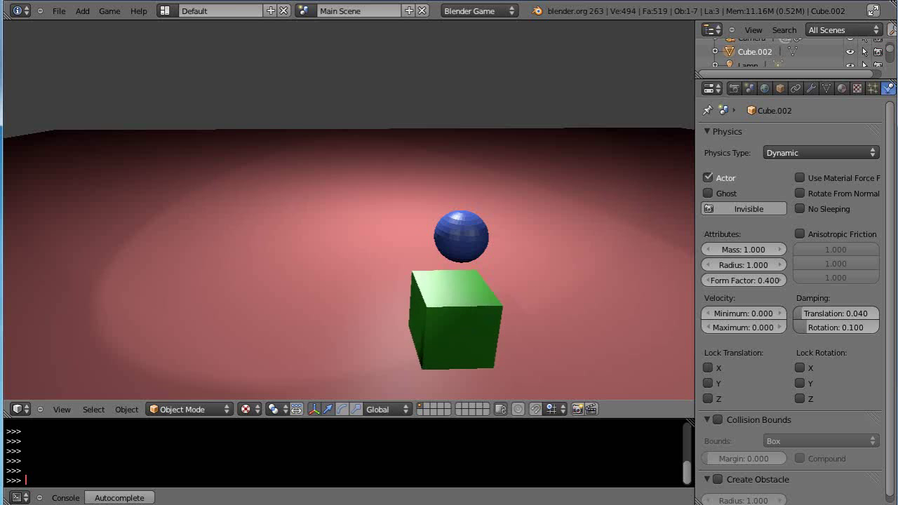
key("Escape")
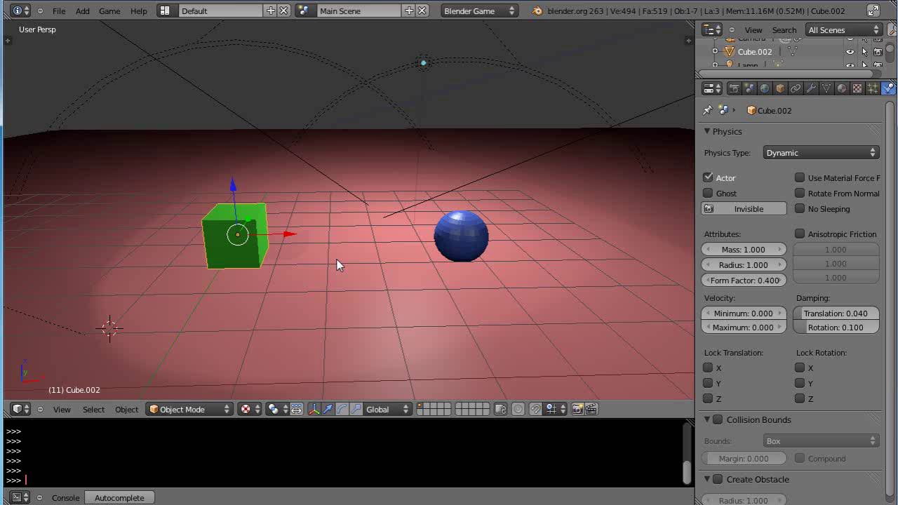
Step: Set the sphere back to Dynamic and the cube back to Static
right_click(473, 244)
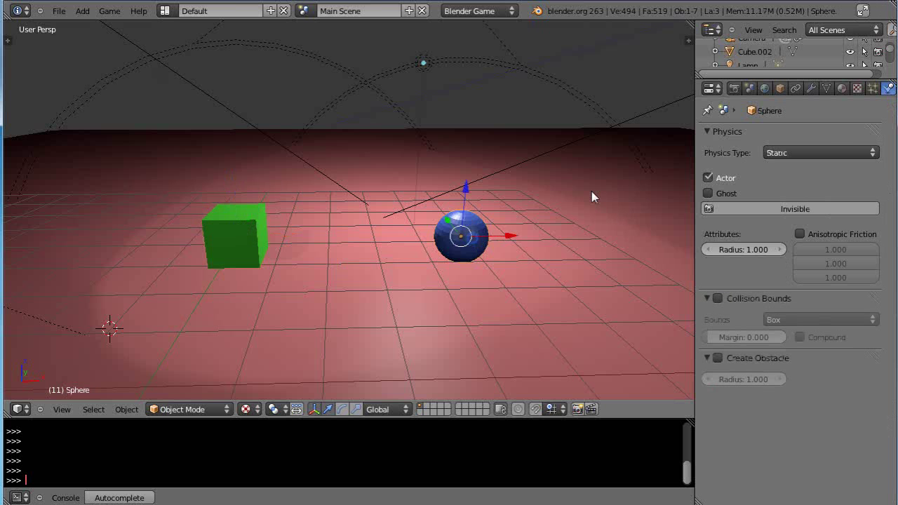
left_click(840, 153)
left_click(789, 108)
right_click(225, 246)
left_click(792, 151)
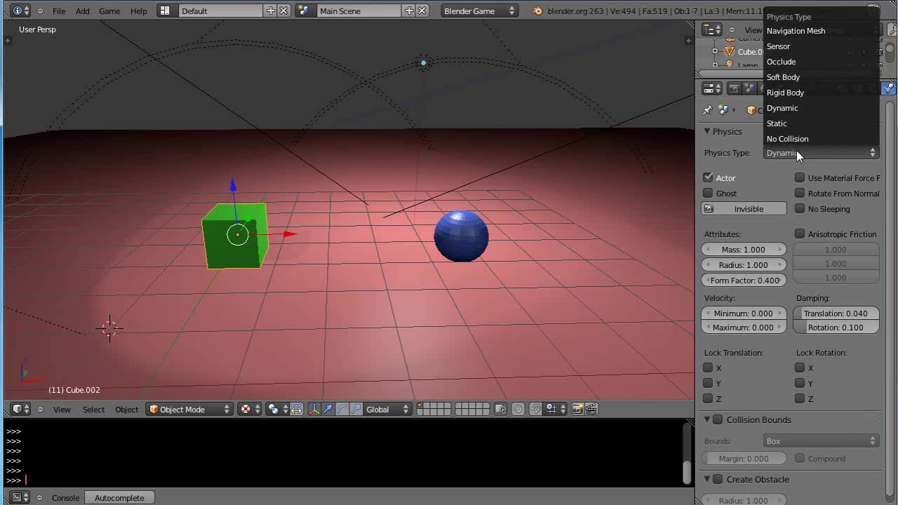
left_click(785, 124)
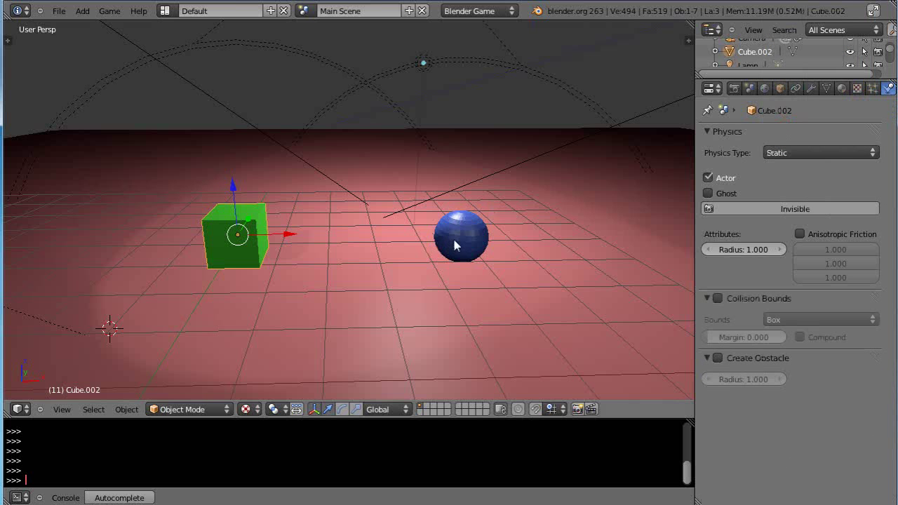
scroll(454, 240, "down", 3)
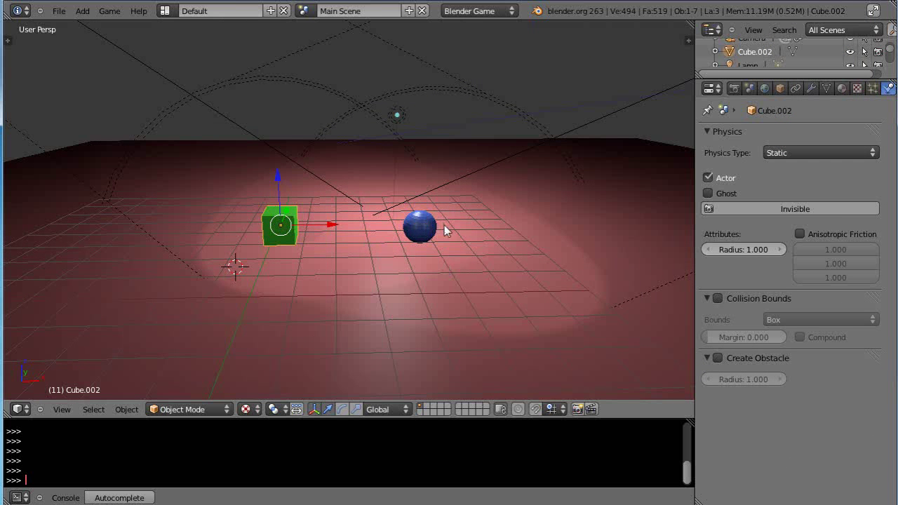
scroll(443, 224, "down", 2)
scroll(345, 257, "up", 3)
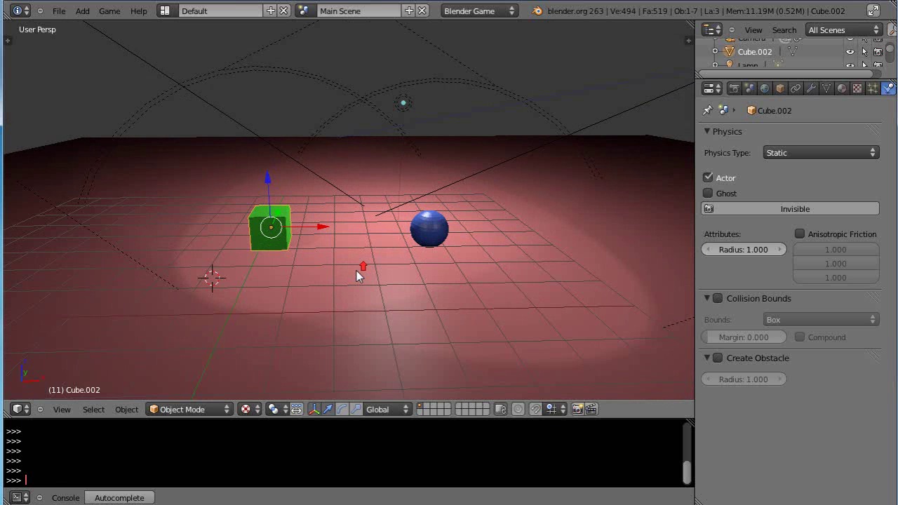
scroll(383, 291, "down", 2)
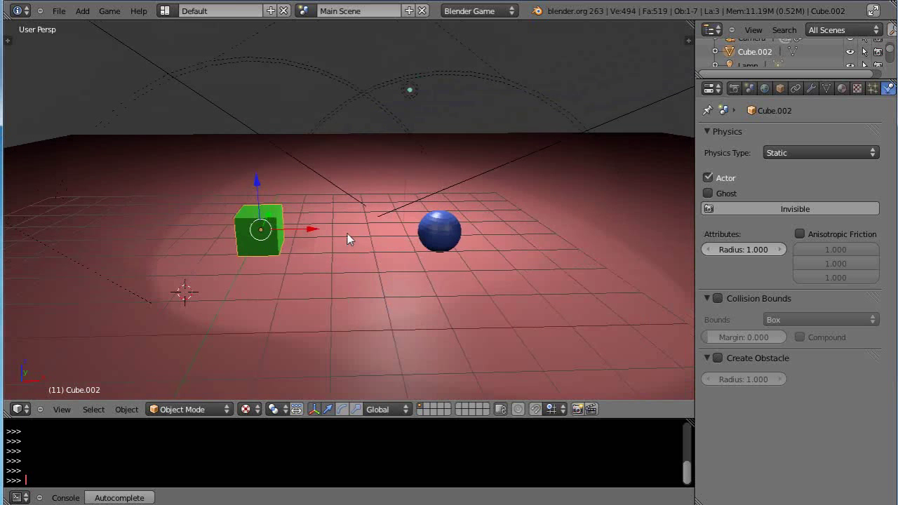
Step: Reset the 3D cursor to the world centre and add a plane there
key("shift+s")
left_click(348, 237)
key("shift+a")
left_click(447, 270)
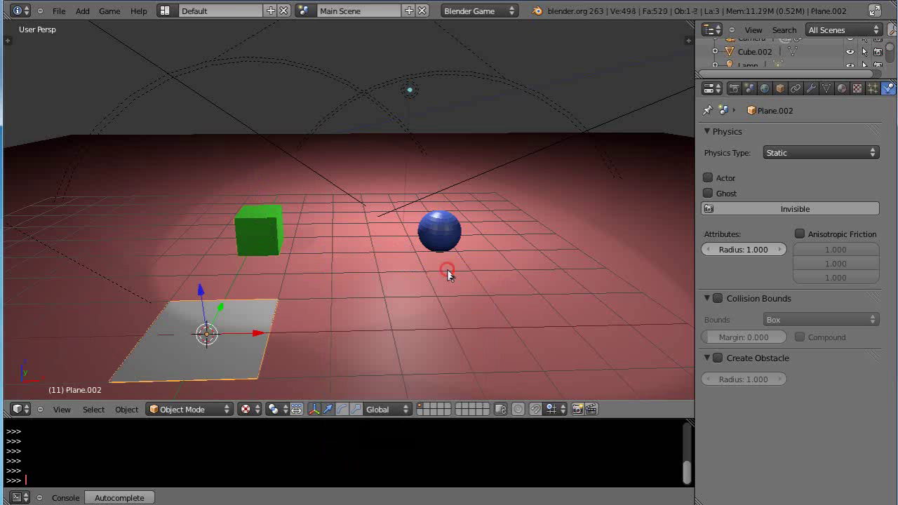
Step: Move the plane beneath the cube and sphere and scale it into a large floor
right_click(221, 309)
right_click_drag(221, 309, 283, 239)
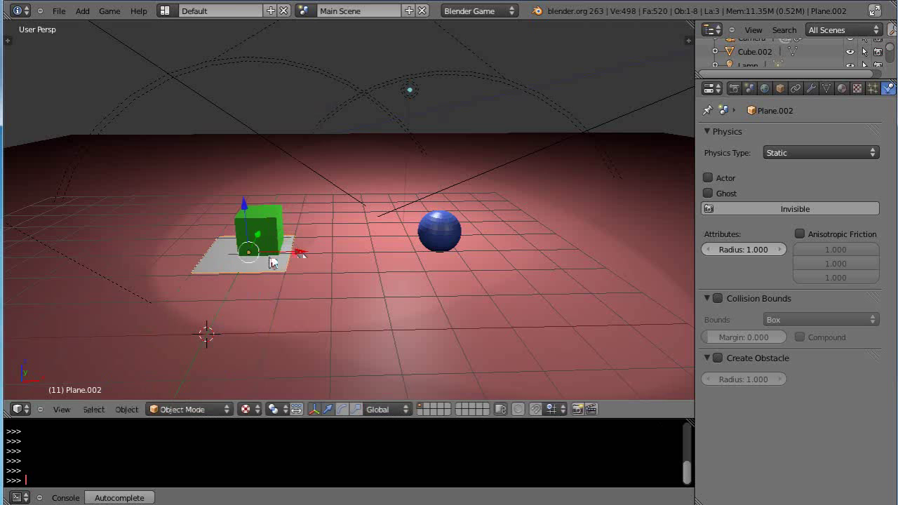
left_click_drag(298, 252, 409, 253)
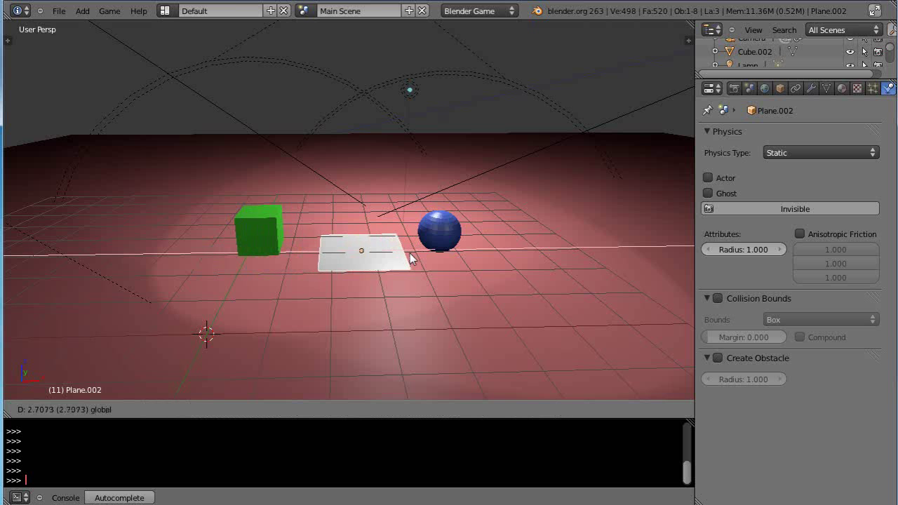
left_click(410, 253)
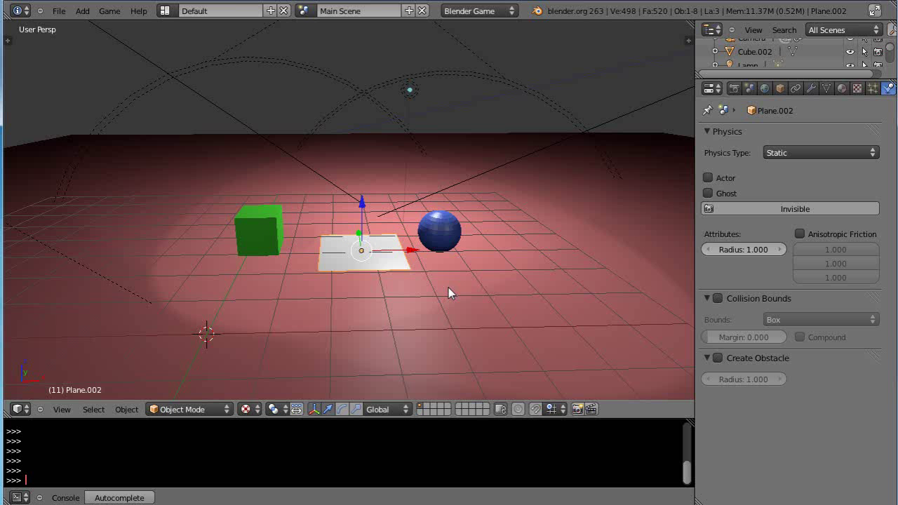
key("s")
left_click(604, 340)
key("s")
left_click(521, 336)
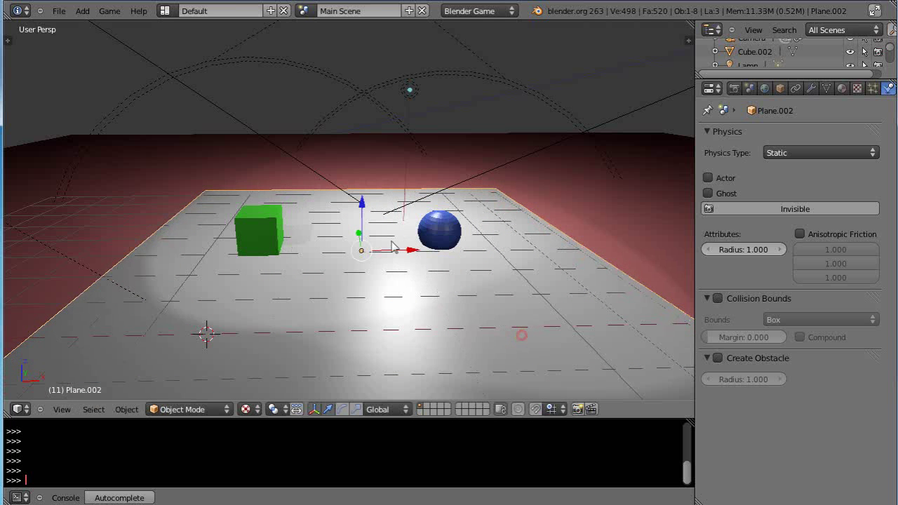
left_click_drag(359, 240, 354, 217)
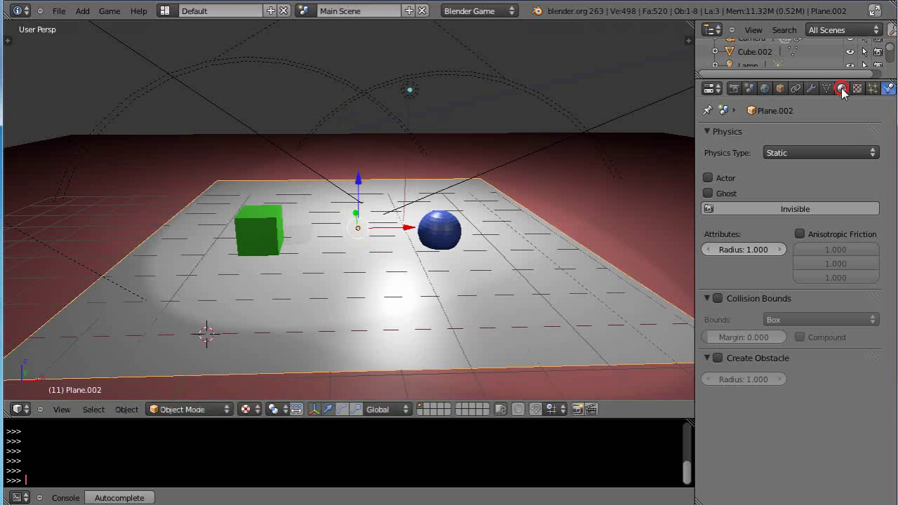
Step: Create a new plane material and set its diffuse colour to light purple
left_click(841, 88)
left_click(763, 180)
left_click(746, 352)
mouse_move(702, 261)
left_mouse_down()
mouse_move(741, 219)
mouse_move(743, 203)
left_mouse_up()
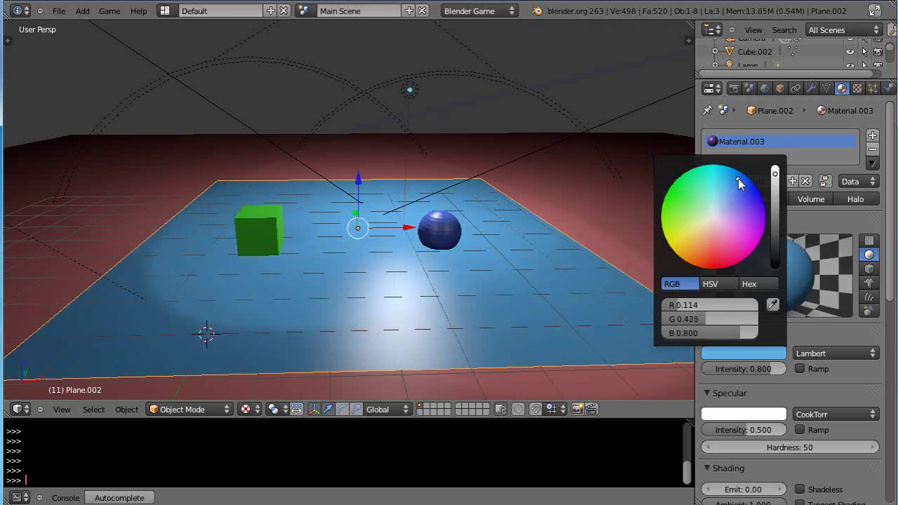
mouse_move(744, 203)
left_mouse_down()
mouse_move(691, 201)
mouse_move(713, 184)
left_mouse_up()
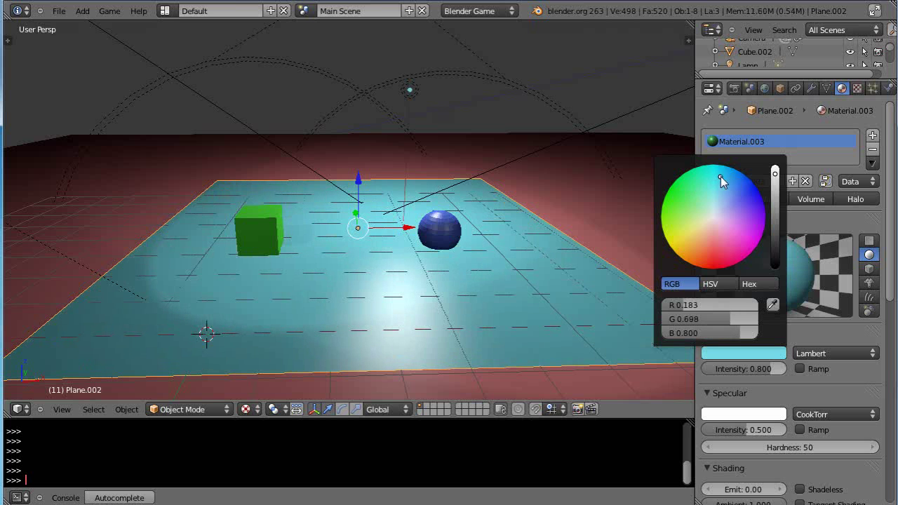
left_click_drag(721, 181, 754, 225)
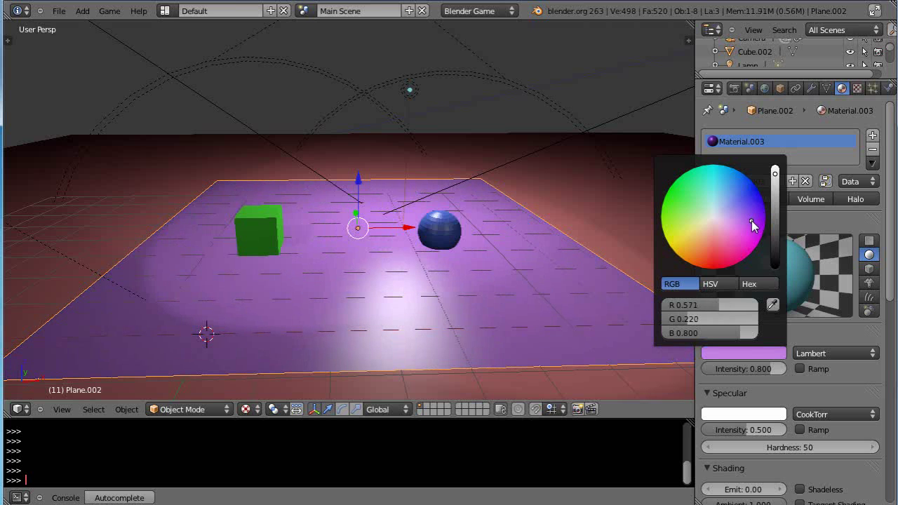
left_click_drag(715, 238, 745, 225)
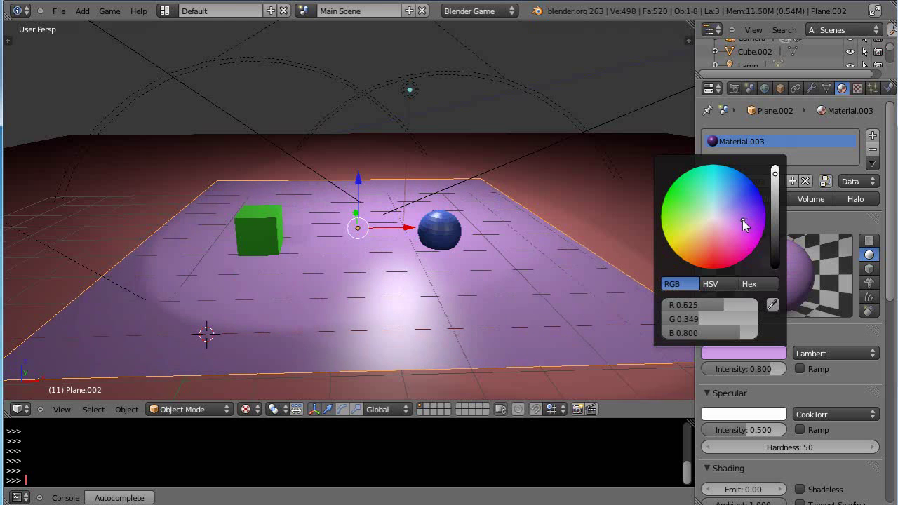
scroll(421, 341, "up", 1)
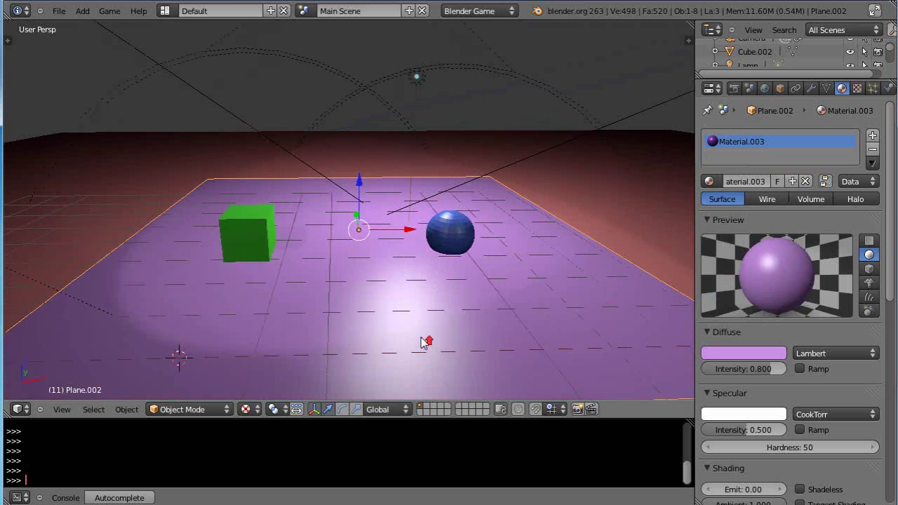
scroll(425, 341, "up", 2)
middle_click_drag(417, 341, 417, 316)
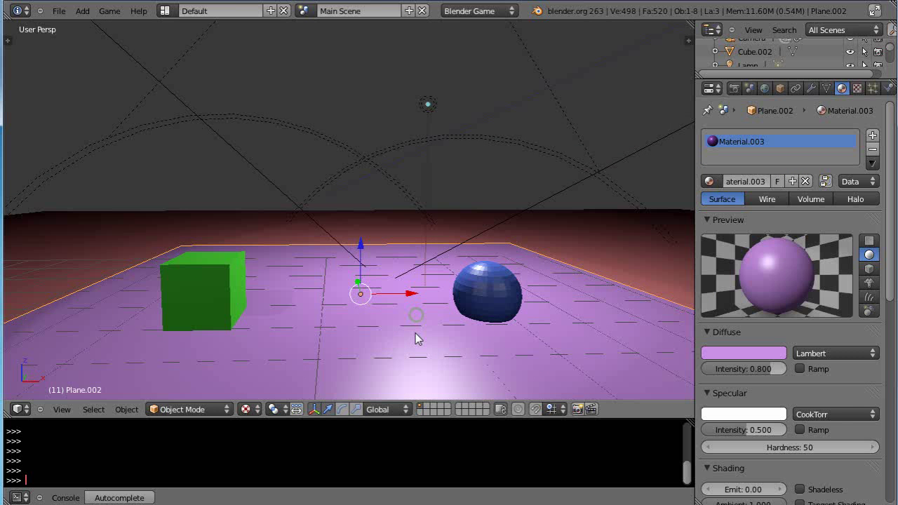
Step: Lift the cube and sphere upward and raise the ground plane slightly
right_click(214, 288)
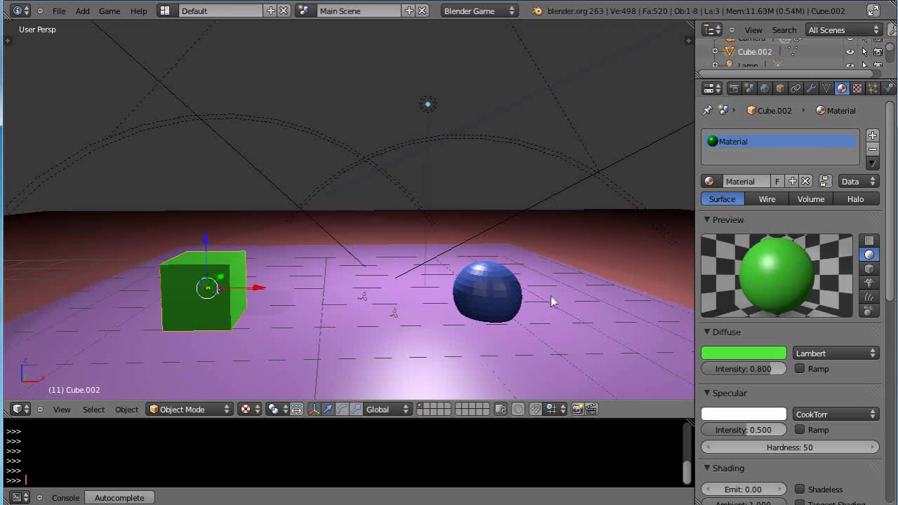
left_click(503, 297, "shift")
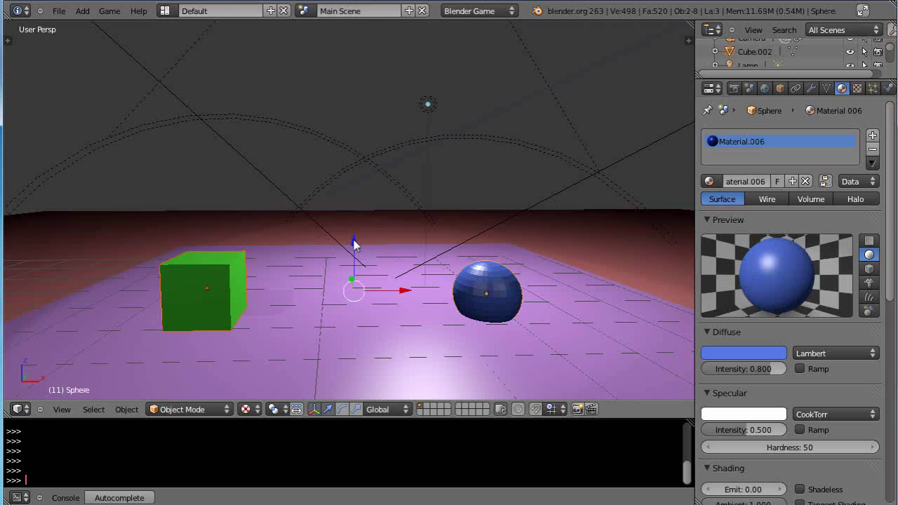
left_click_drag(356, 245, 361, 207)
right_click(374, 315)
left_click_drag(361, 250, 361, 240)
Step: Drag the plane material's specular intensity down to 0.000
scroll(401, 321, "down", 1)
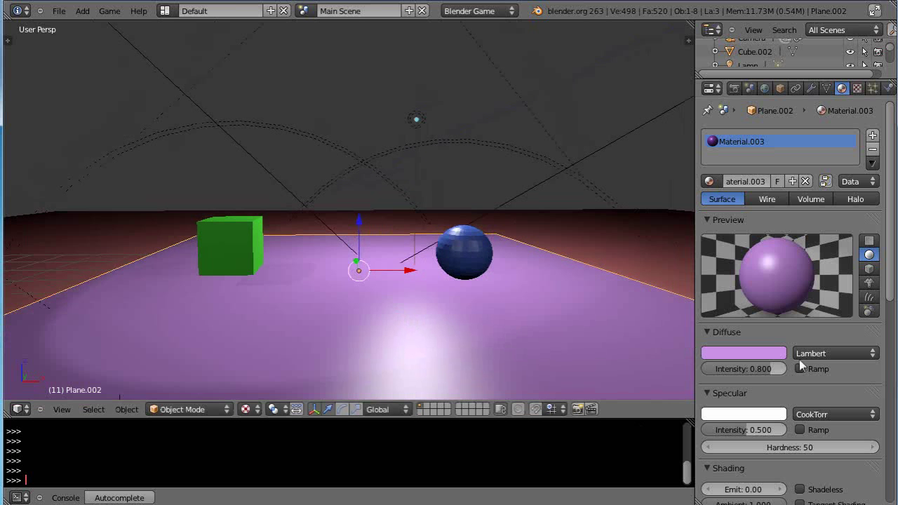
scroll(765, 449, "down", 3)
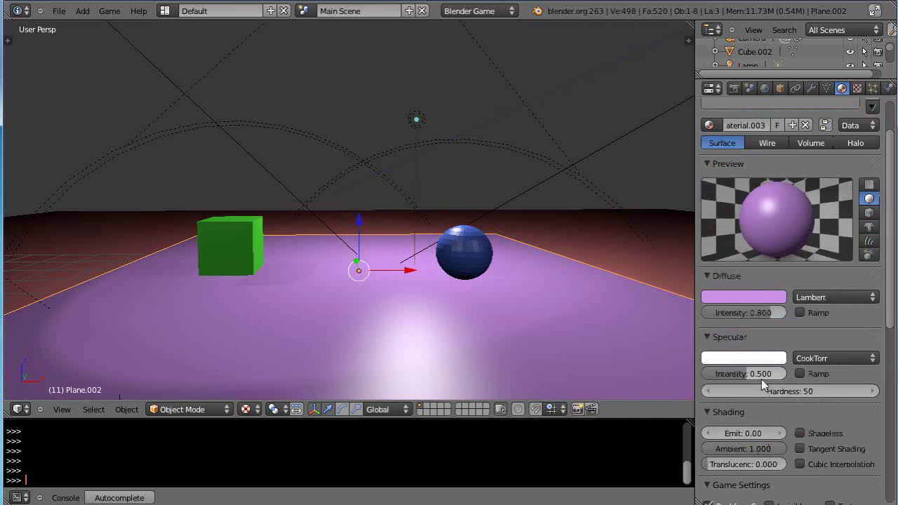
left_click_drag(758, 373, 686, 374)
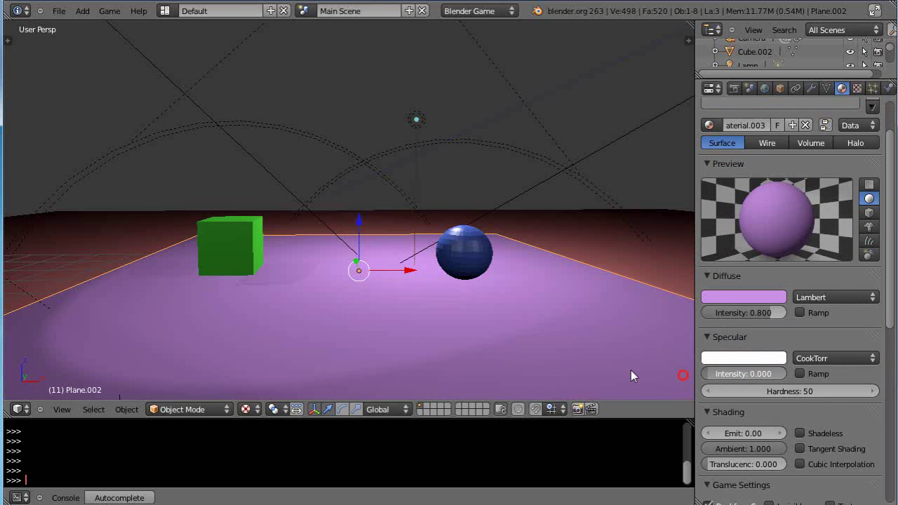
scroll(381, 290, "up", 2)
scroll(380, 290, "down", 1)
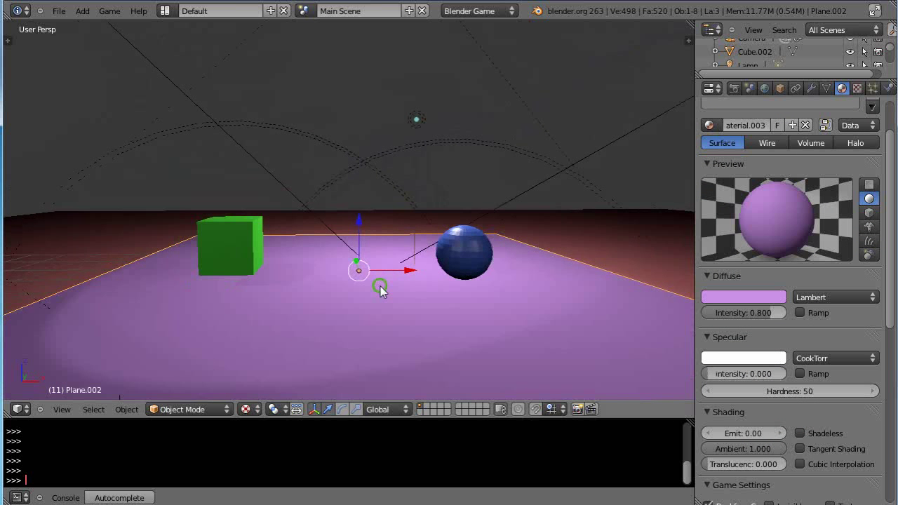
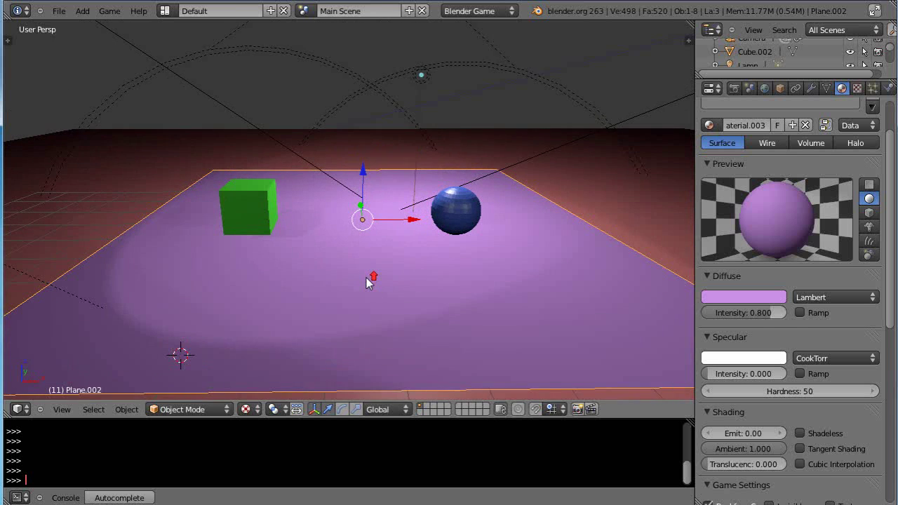
Step: In Edit Mode, select the plane's four border edges in edge select
key("Tab")
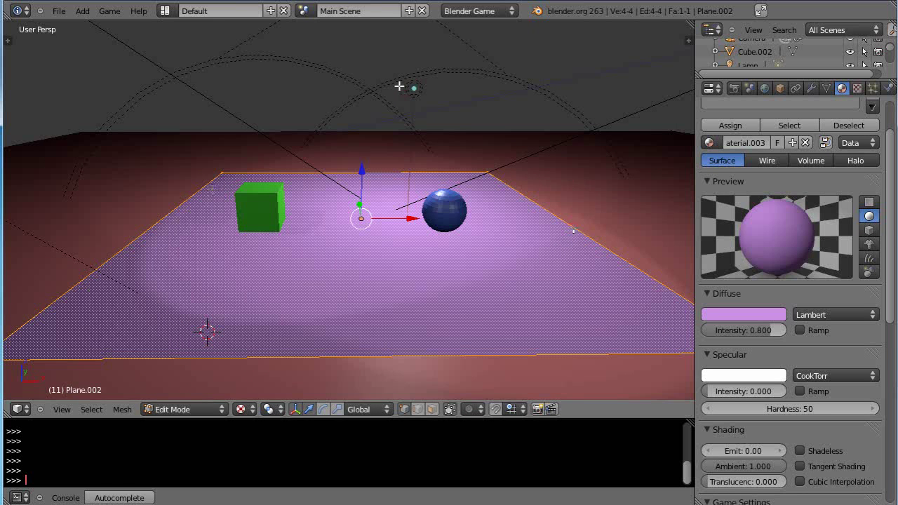
left_click(418, 409)
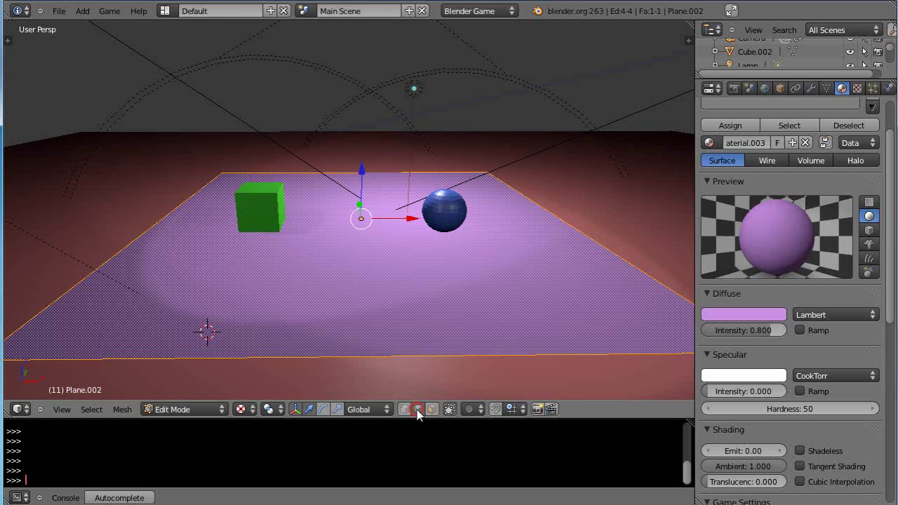
right_click(619, 263)
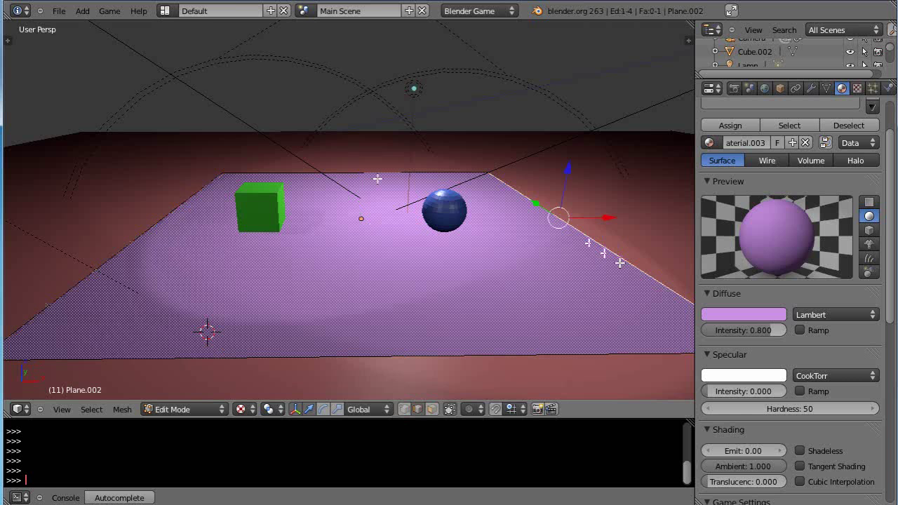
right_click(377, 177, "shift")
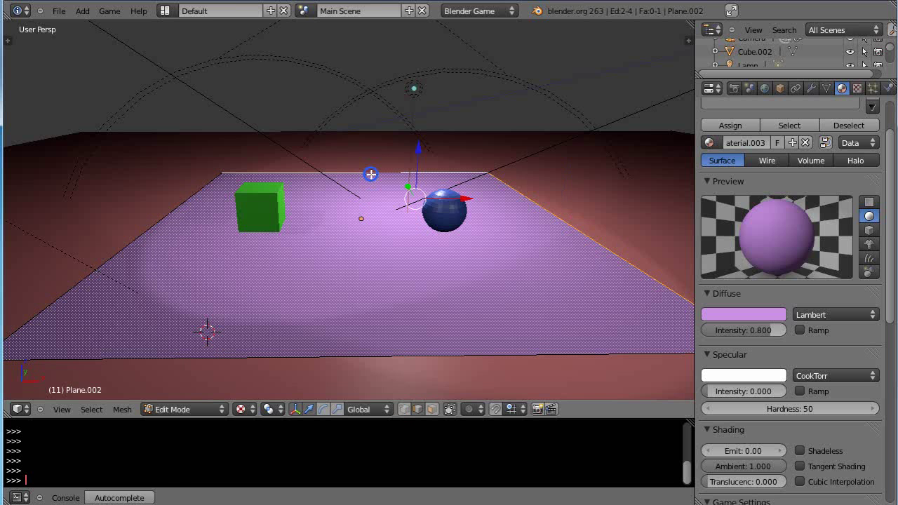
right_click(134, 244, "shift")
right_click(314, 359, "shift")
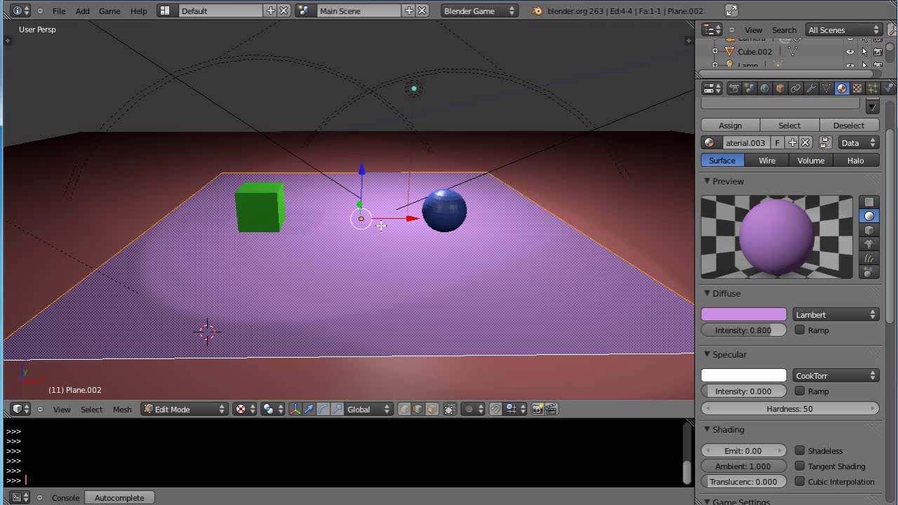
Step: Extrude the four edges upward into walls, then switch to face selection
key("e")
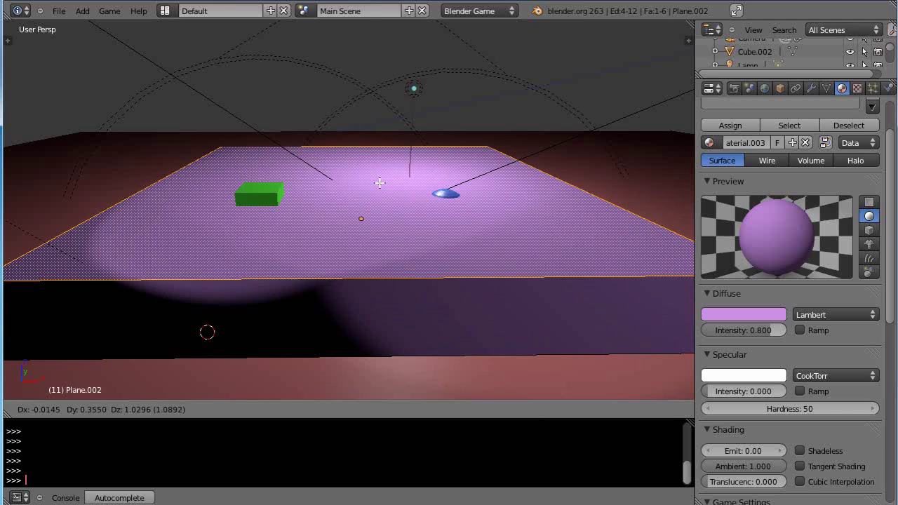
left_click(380, 198)
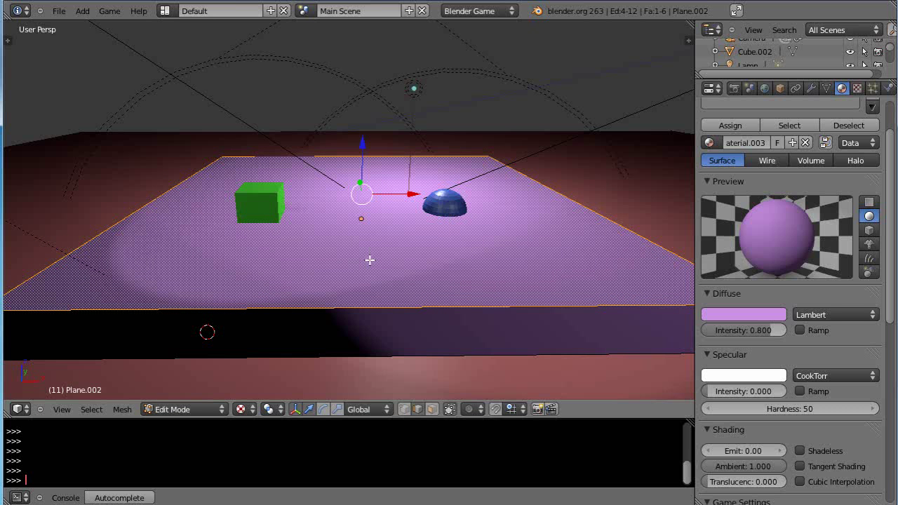
left_click(432, 409)
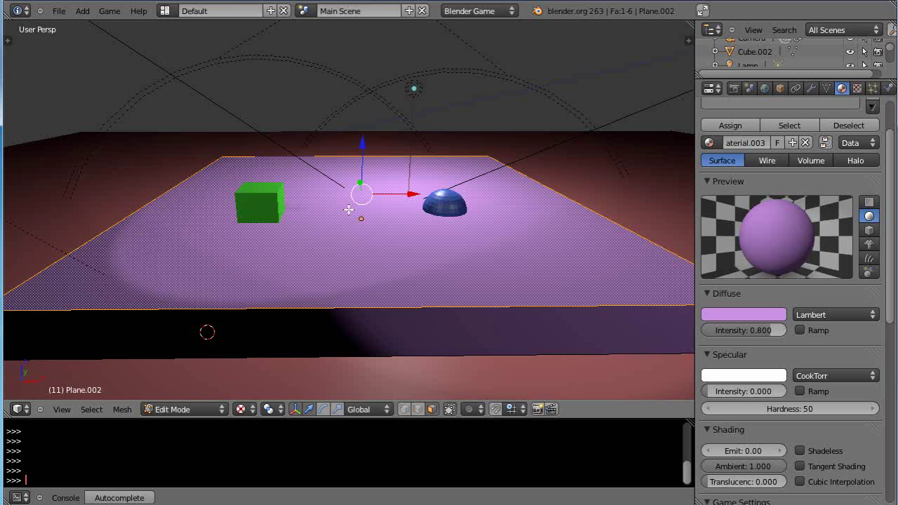
key("x")
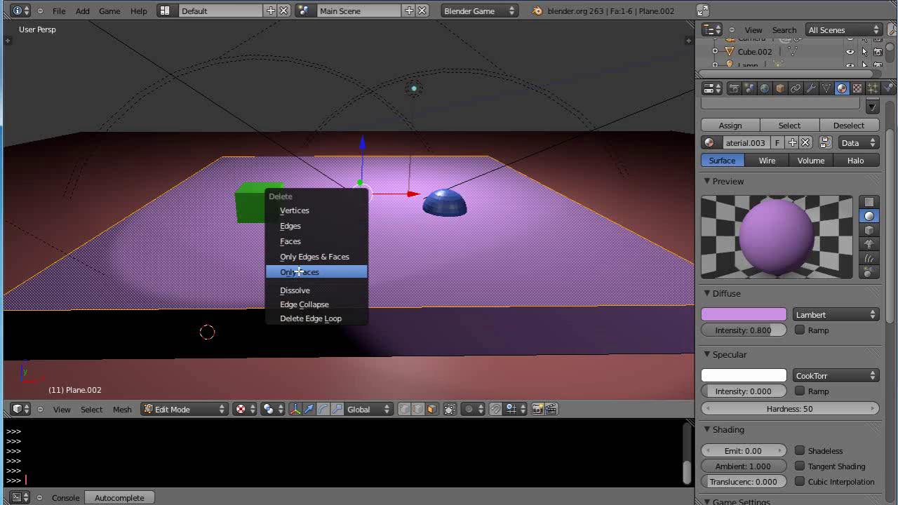
Step: Delete only the box's top face and orbit to inspect the open tray
left_click(299, 272)
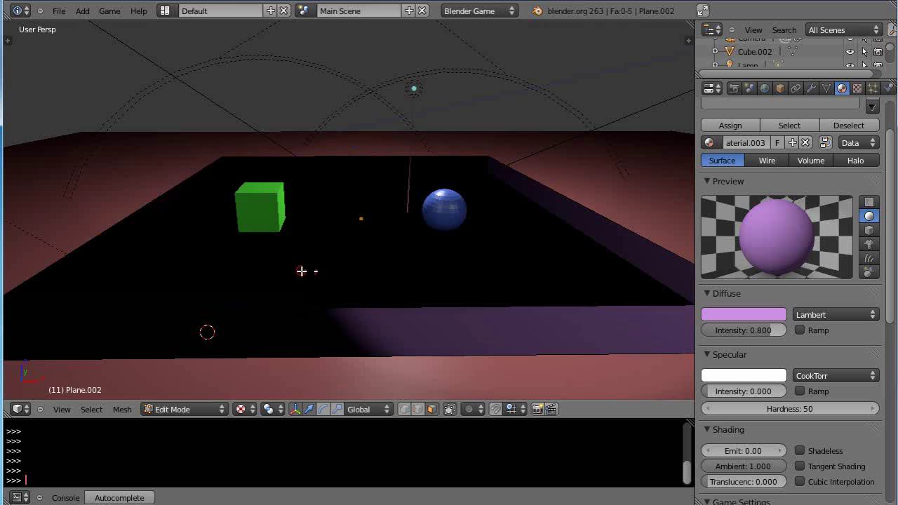
middle_click_drag(301, 271, 334, 253)
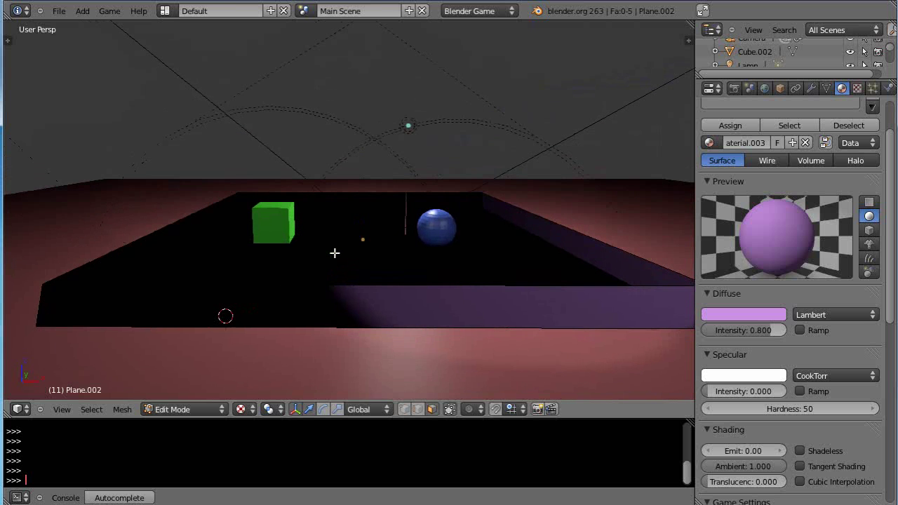
middle_click_drag(334, 254, 421, 232)
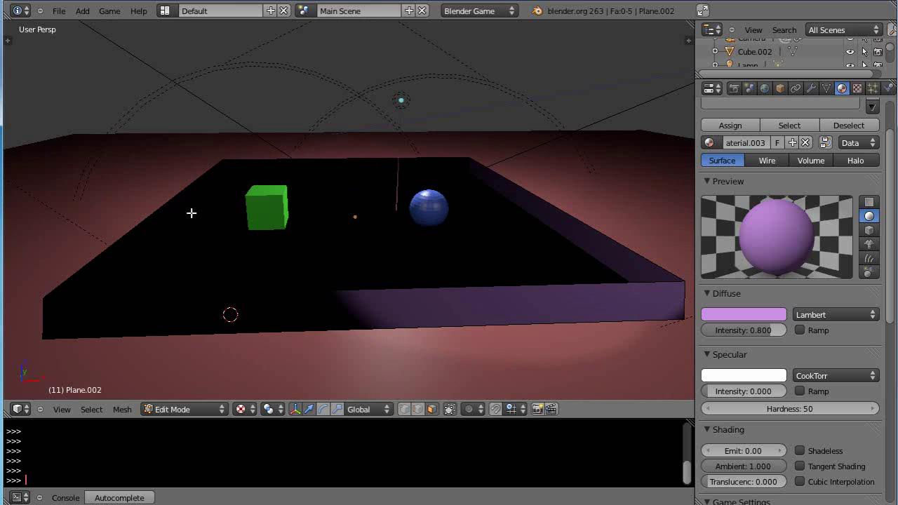
middle_click_drag(460, 295, 440, 284)
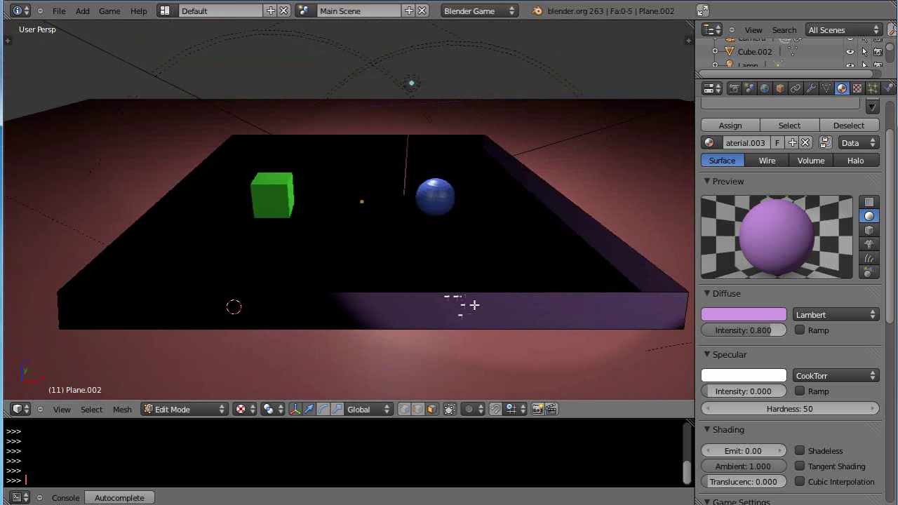
Step: Flip the normals of the whole tray mesh, then test-run the game engine
key("a")
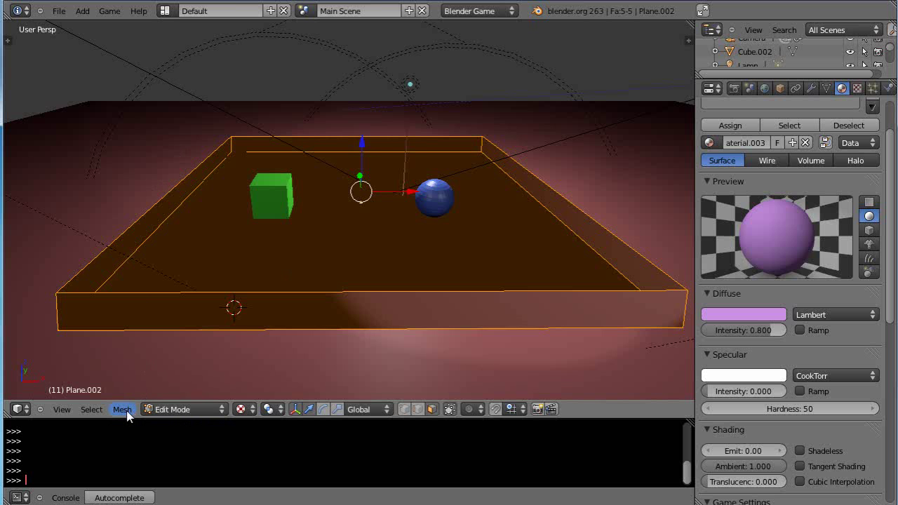
left_click(122, 410)
left_click(270, 202)
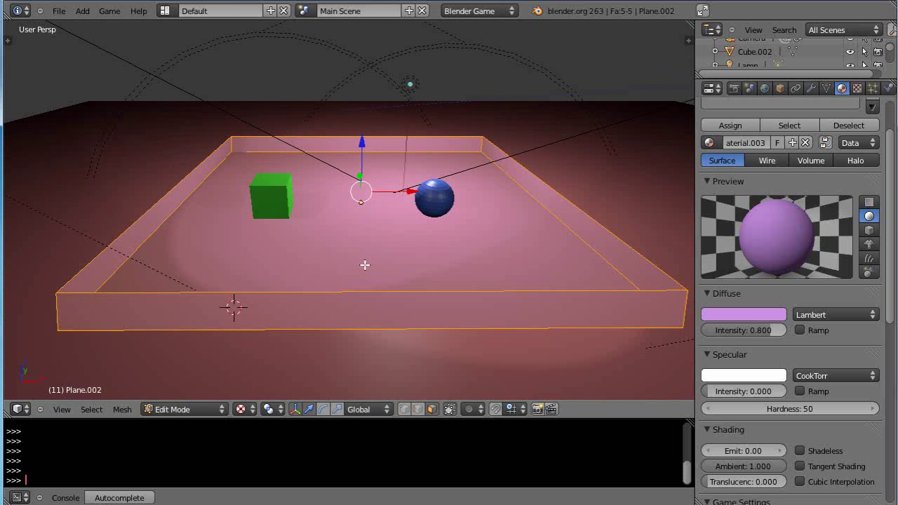
key("a")
key("p")
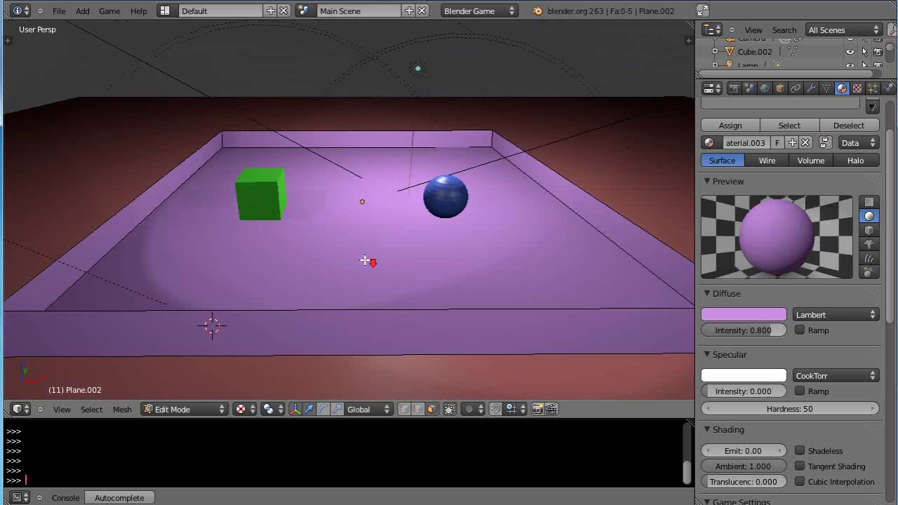
key("Escape")
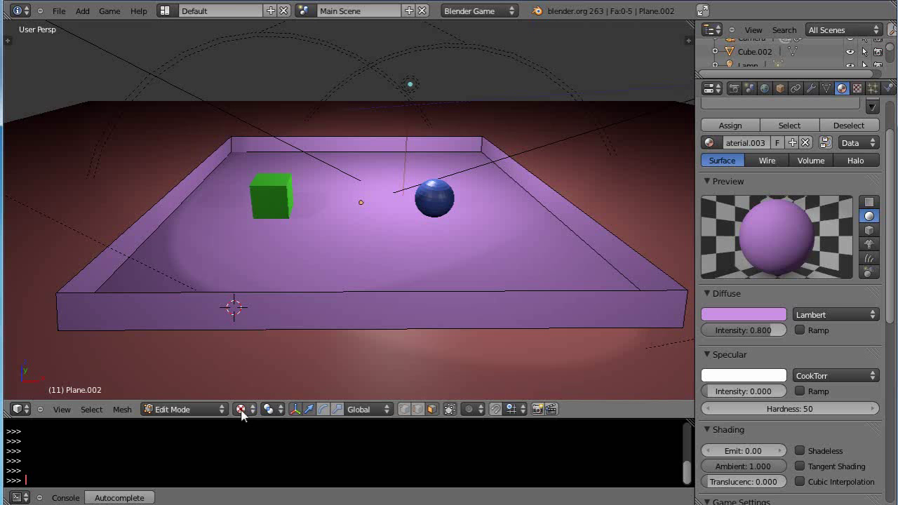
Step: Set Solid viewport shading, return the tray to Object Mode, and test-run the game
left_click(241, 409)
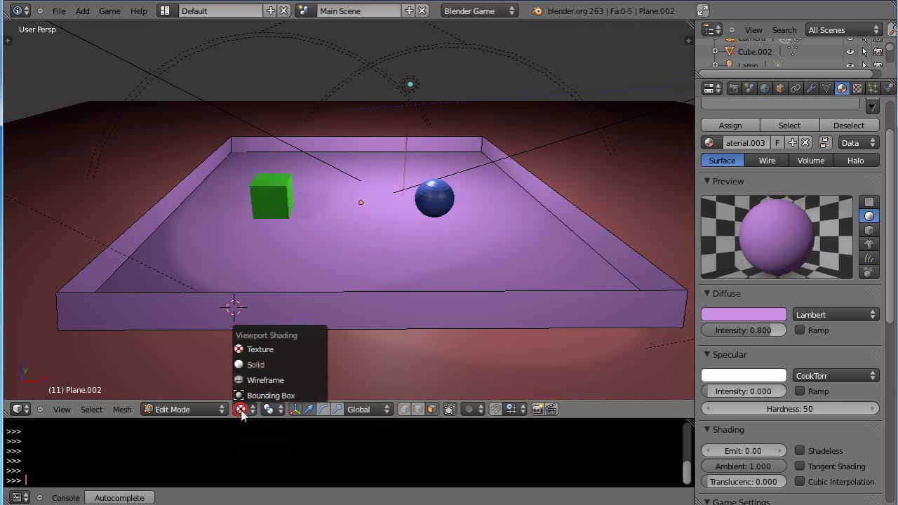
left_click(242, 361)
scroll(349, 308, "down", 4)
scroll(351, 306, "up", 3)
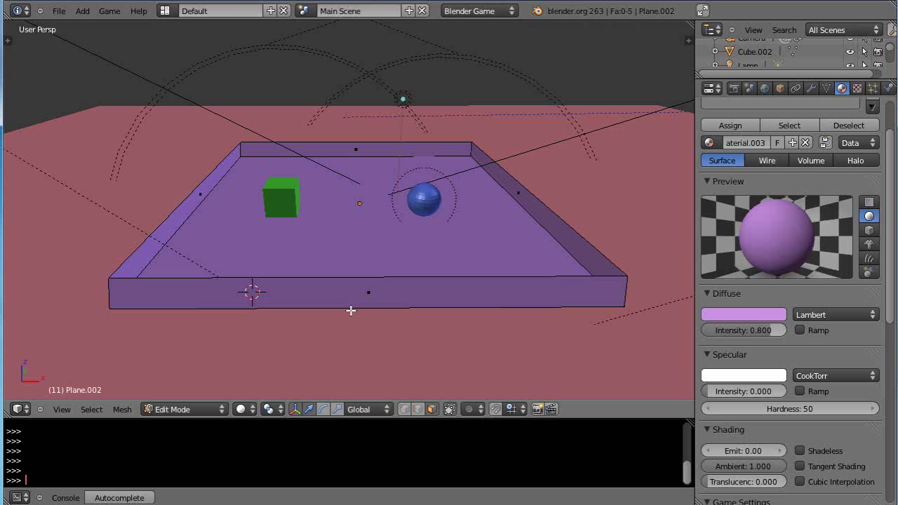
key("p")
key("Tab")
key("p")
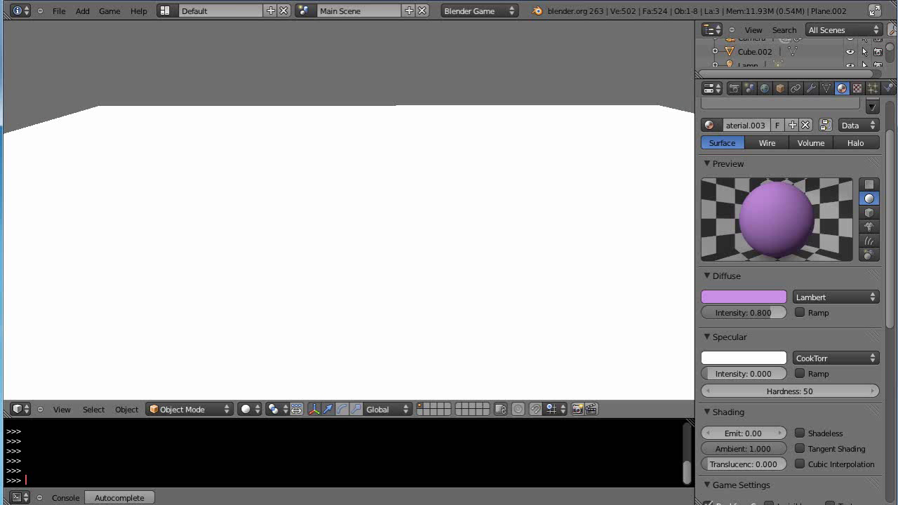
key("Escape")
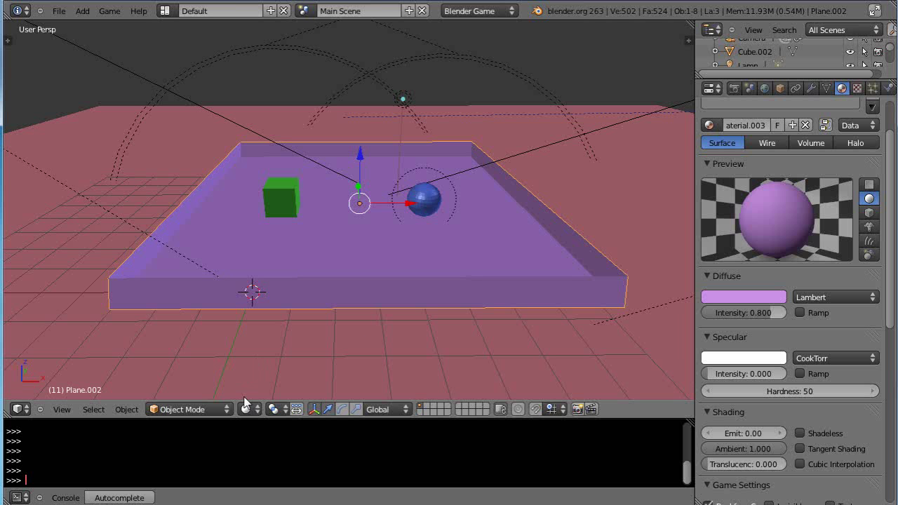
Step: Switch the viewport back to Textured shading
left_click(245, 408)
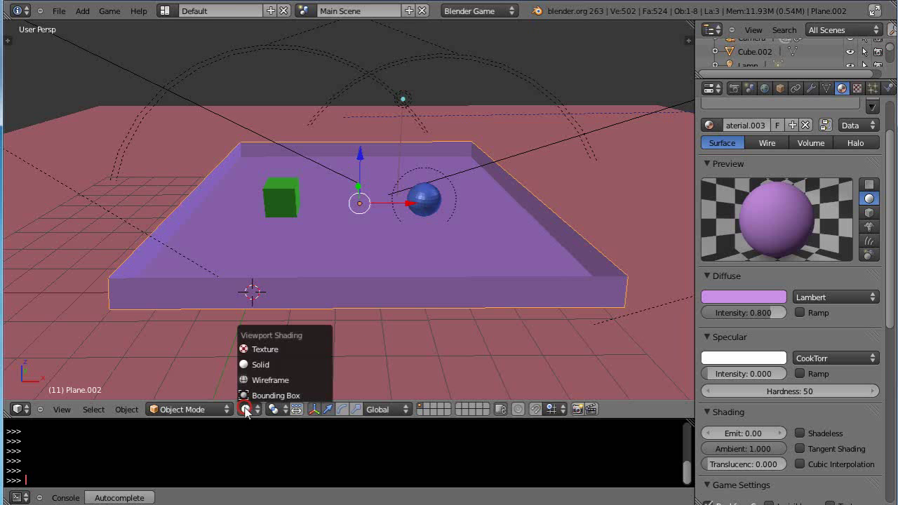
left_click(261, 351)
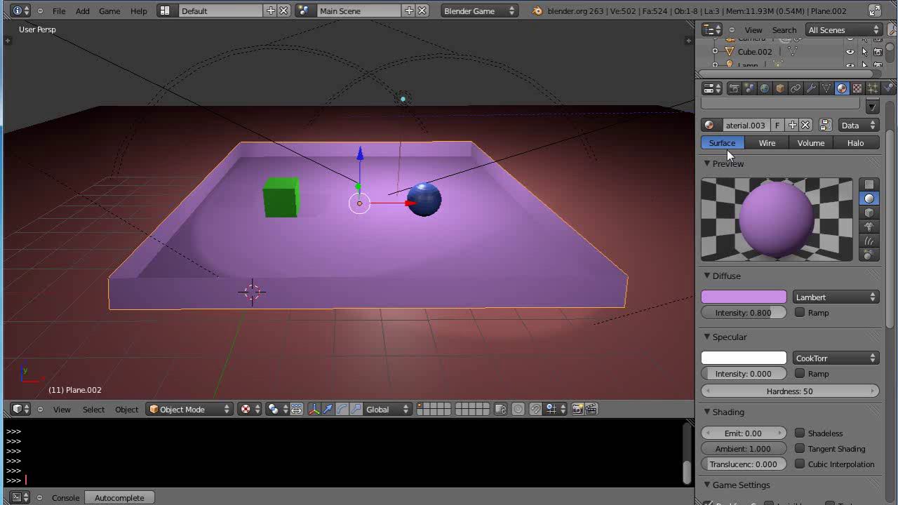
scroll(727, 150, "up", 2)
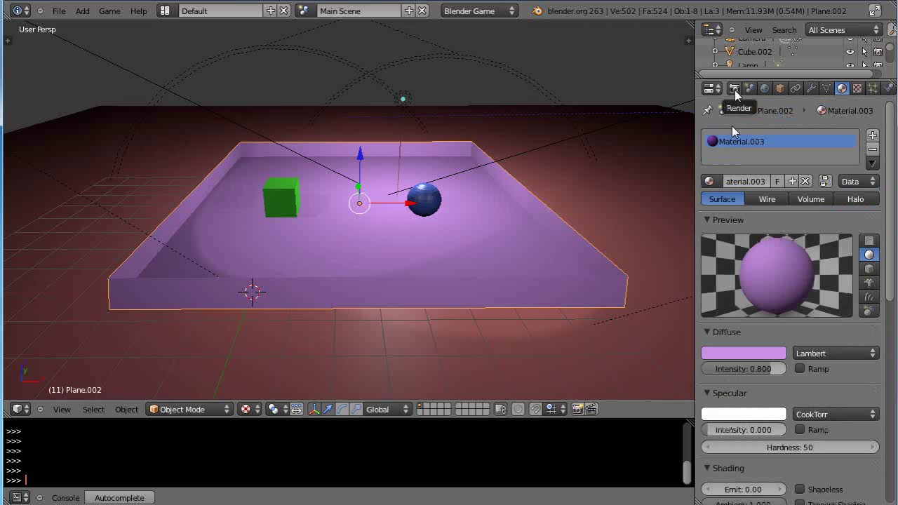
Step: In Render properties, try Multitexture game shading, then set it back to GLSL
left_click(733, 88)
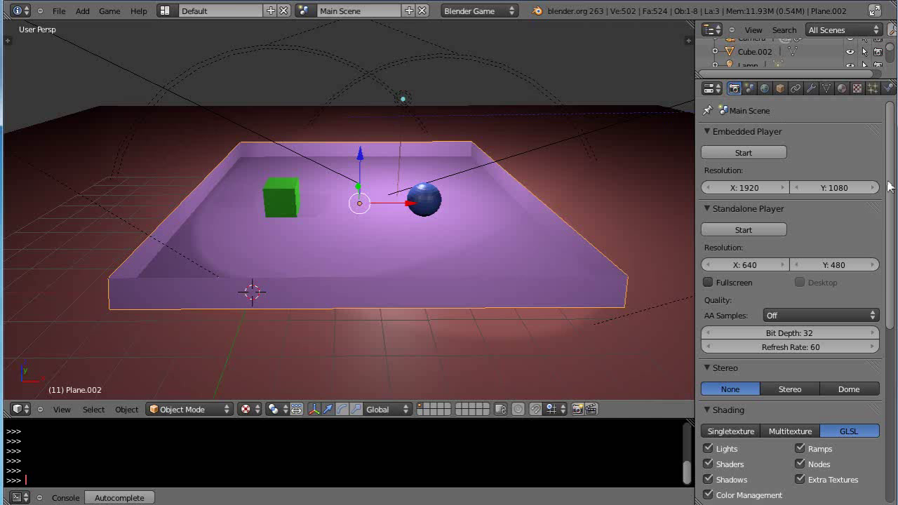
left_click_drag(891, 187, 891, 358)
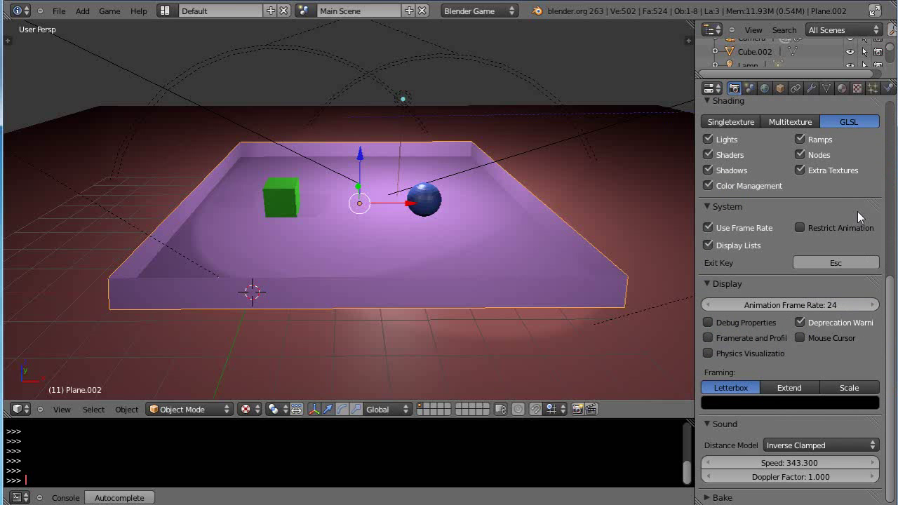
left_click(888, 238)
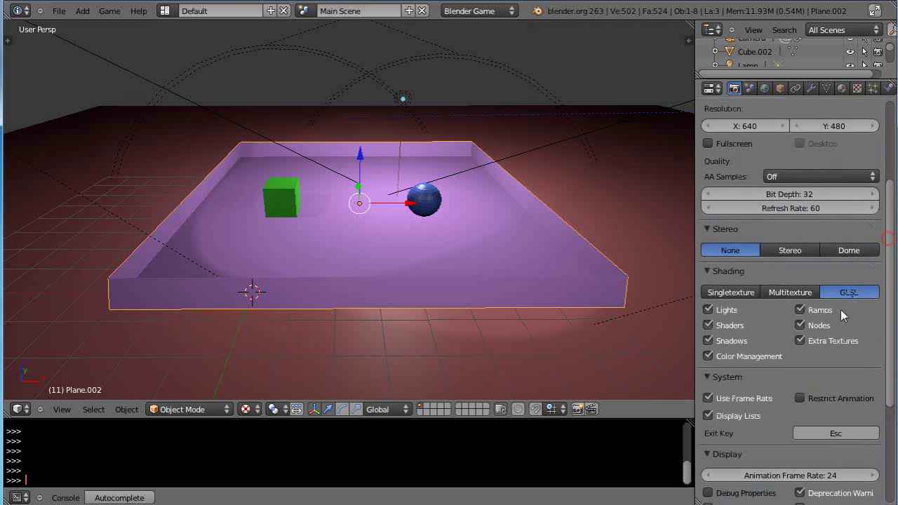
left_click(784, 292)
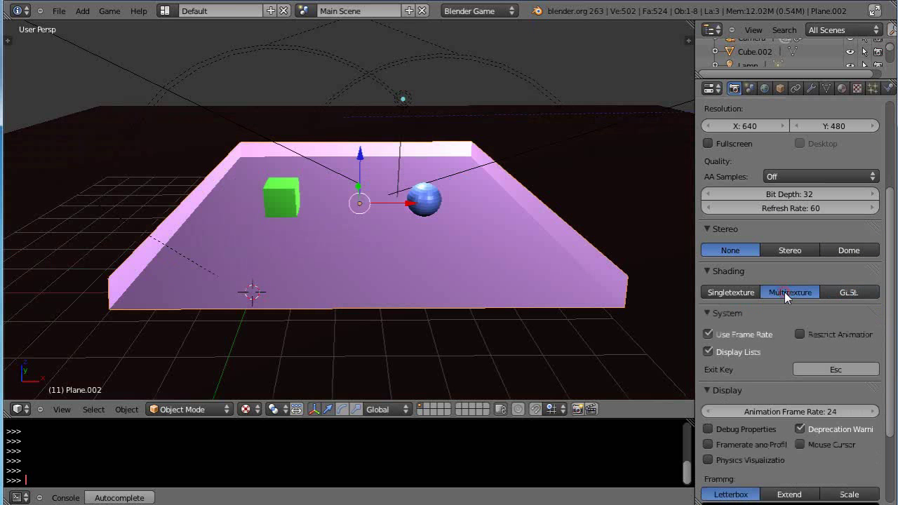
left_click(850, 295)
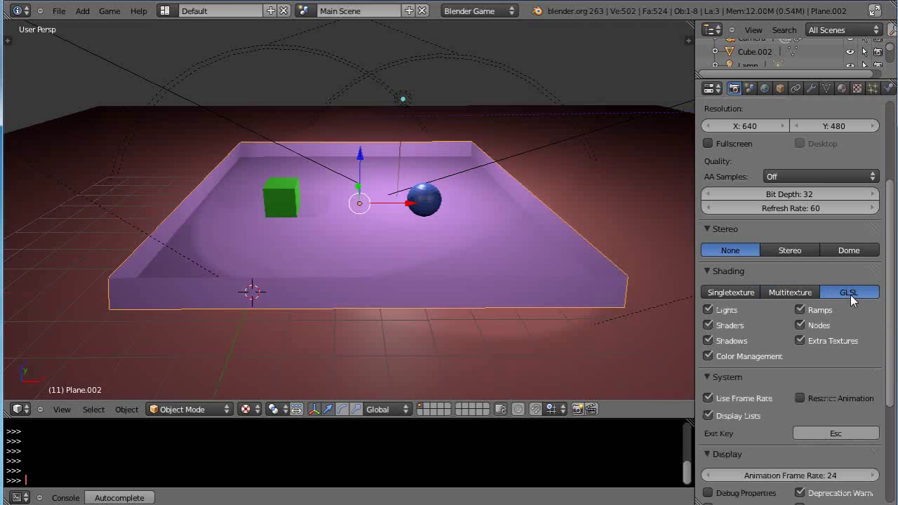
scroll(377, 273, "down", 2)
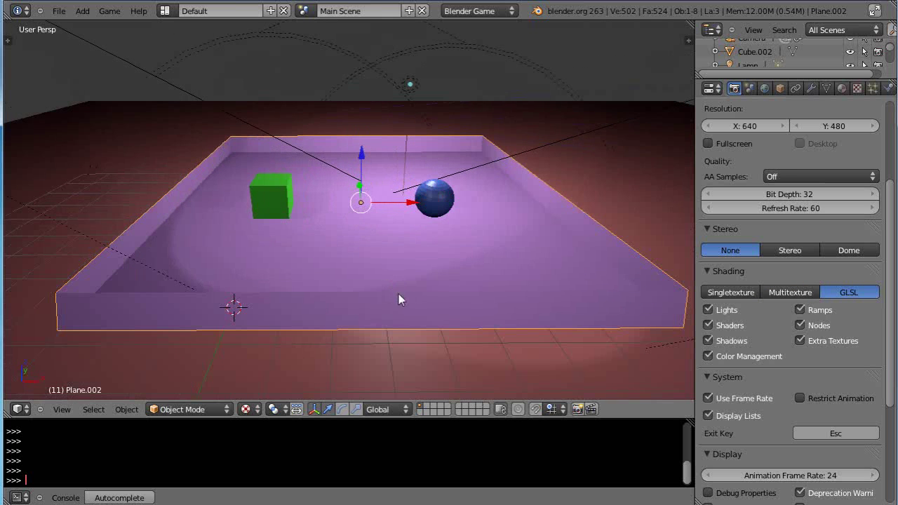
middle_click_drag(377, 274, 413, 294)
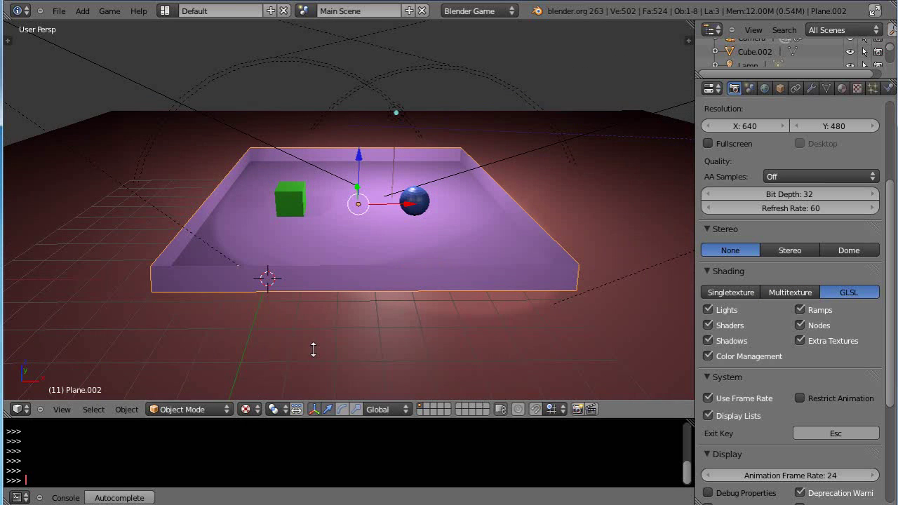
scroll(384, 211, "down", 2)
scroll(390, 252, "up", 3)
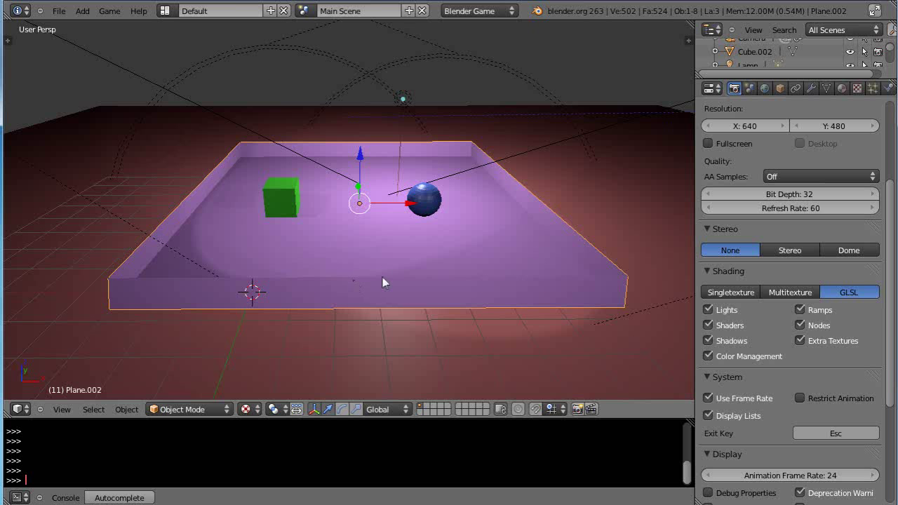
key("p")
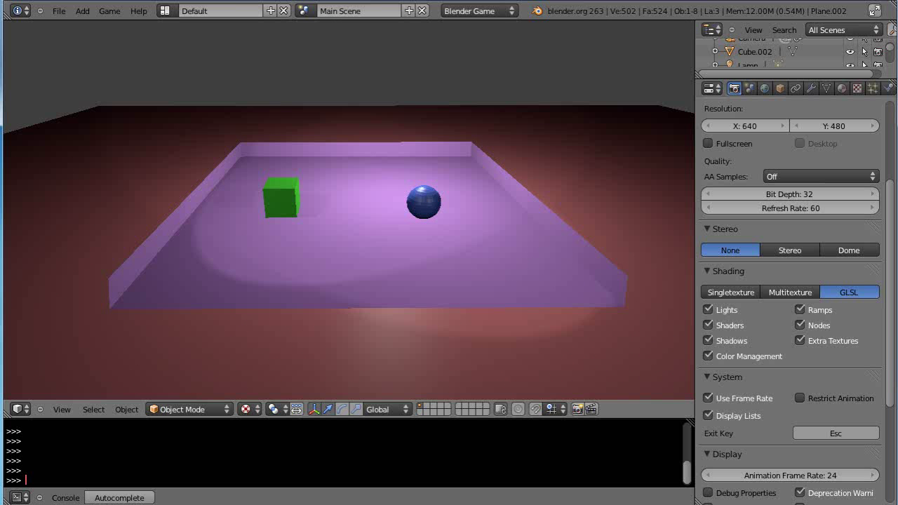
key("Right")
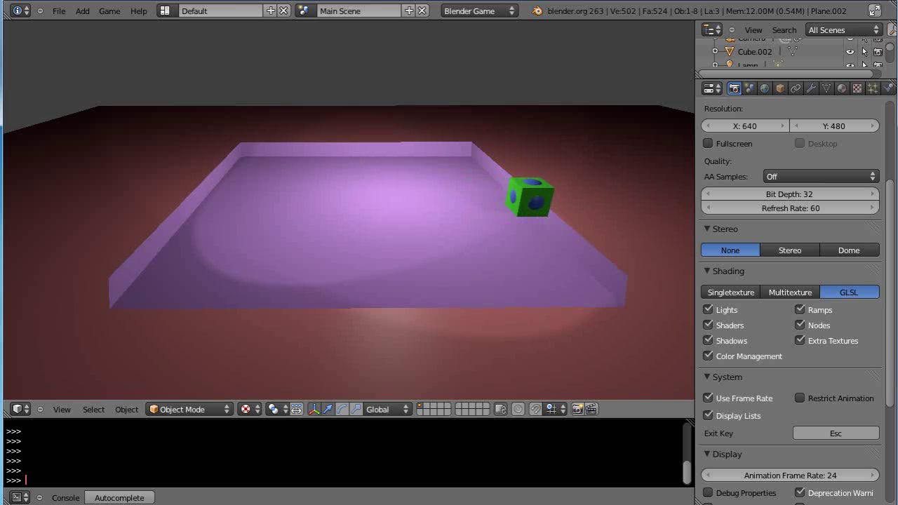
key("Left")
key("Right")
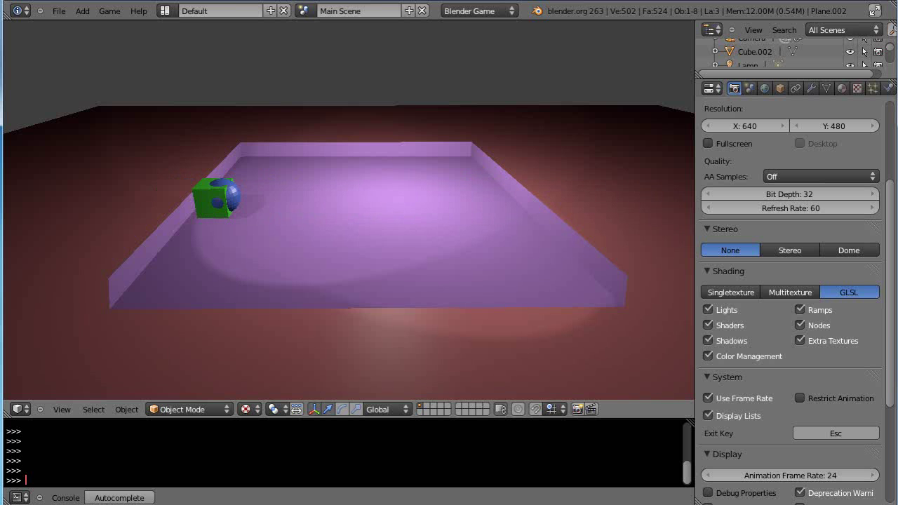
key("Left")
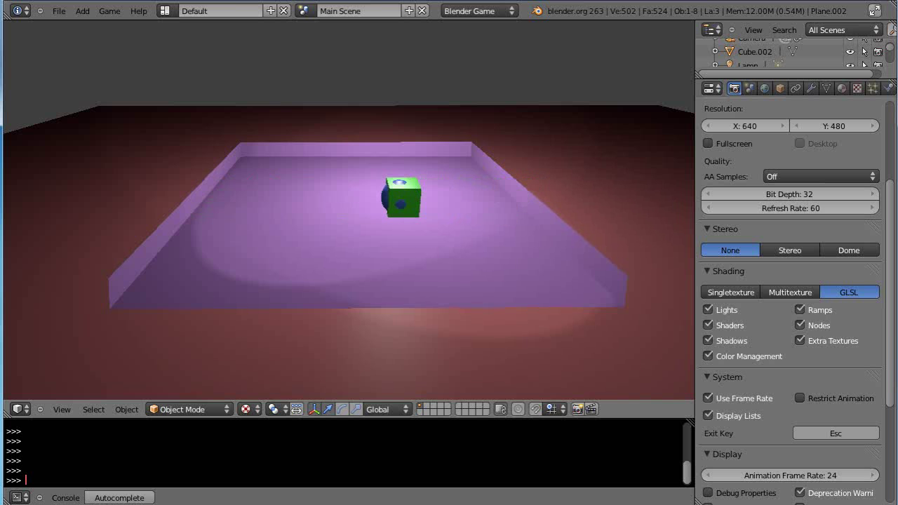
key("Right")
key("Escape")
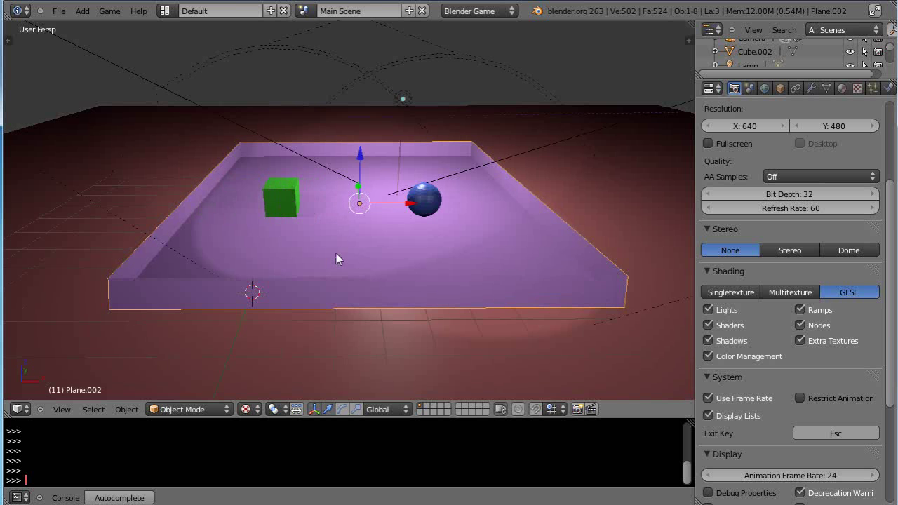
key("p")
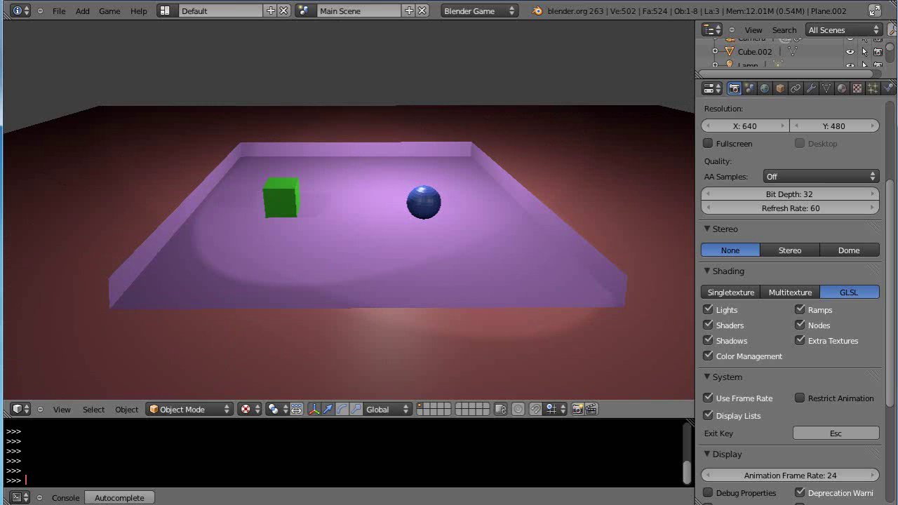
key("Right")
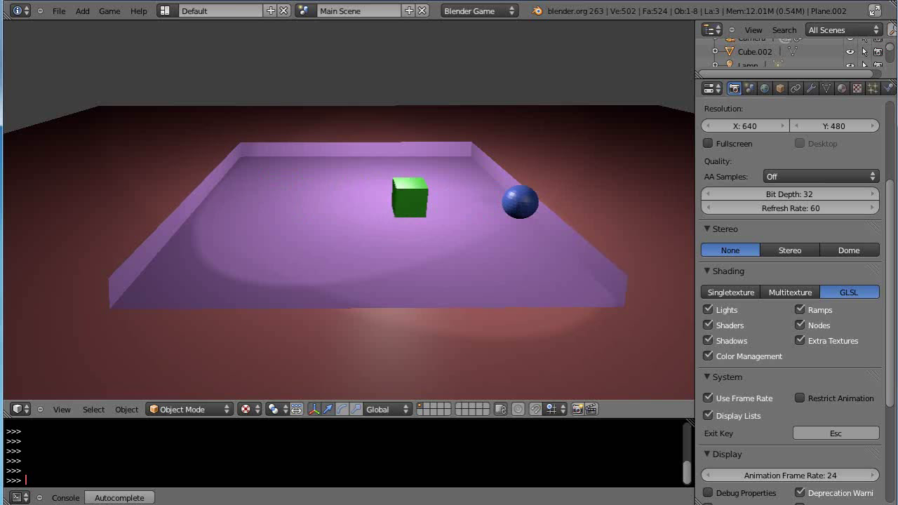
key("Escape")
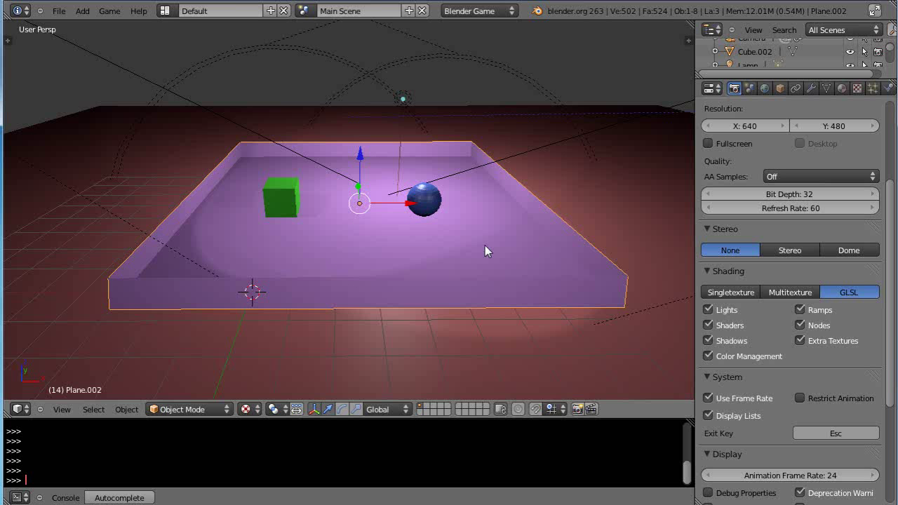
Step: Make the tray a physics Actor, test it twice in the game engine, and zoom in
left_click(888, 88)
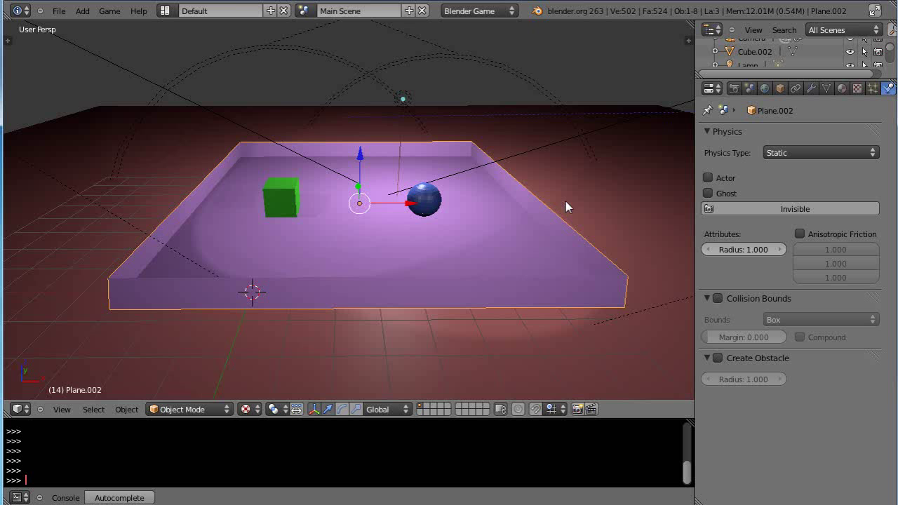
left_click(708, 178)
key("p")
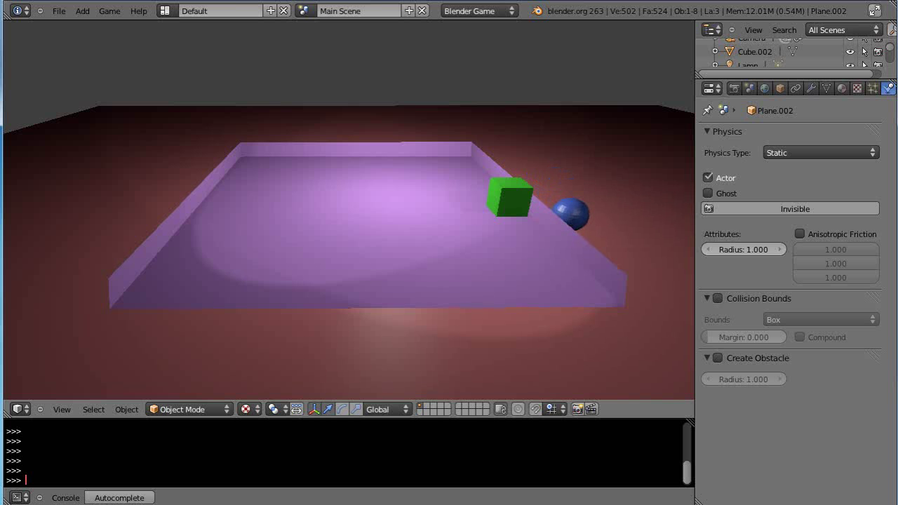
key("Escape")
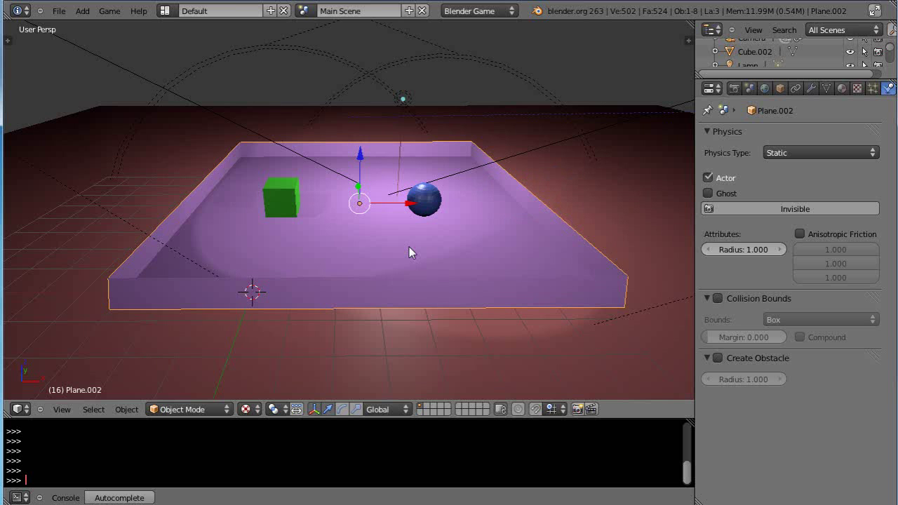
key("p")
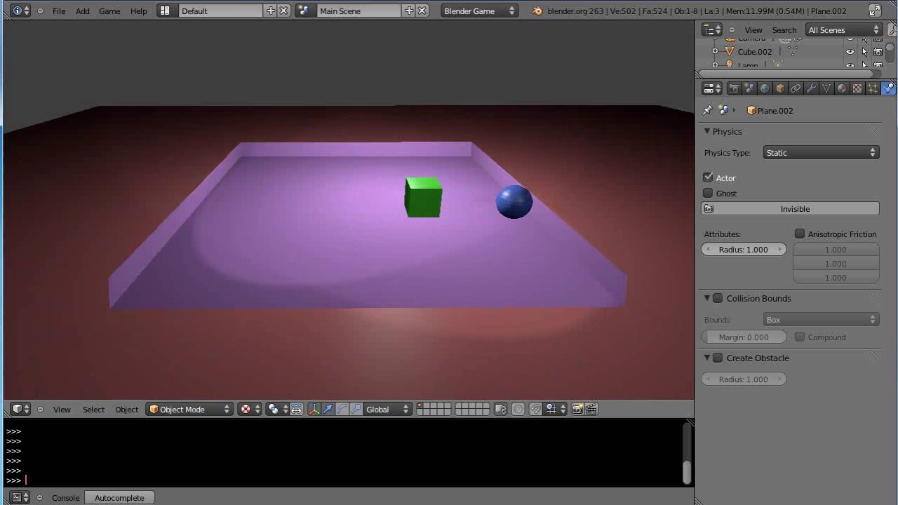
key("Escape")
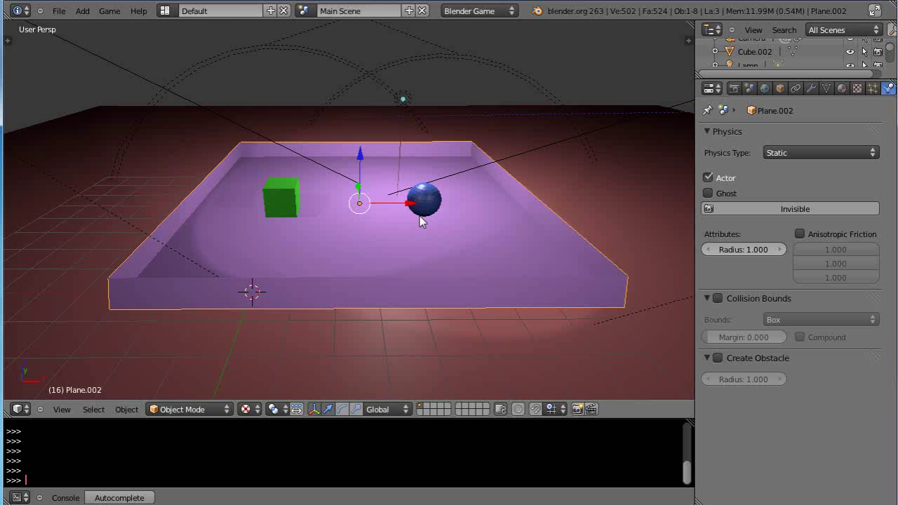
scroll(423, 220, "up", 2)
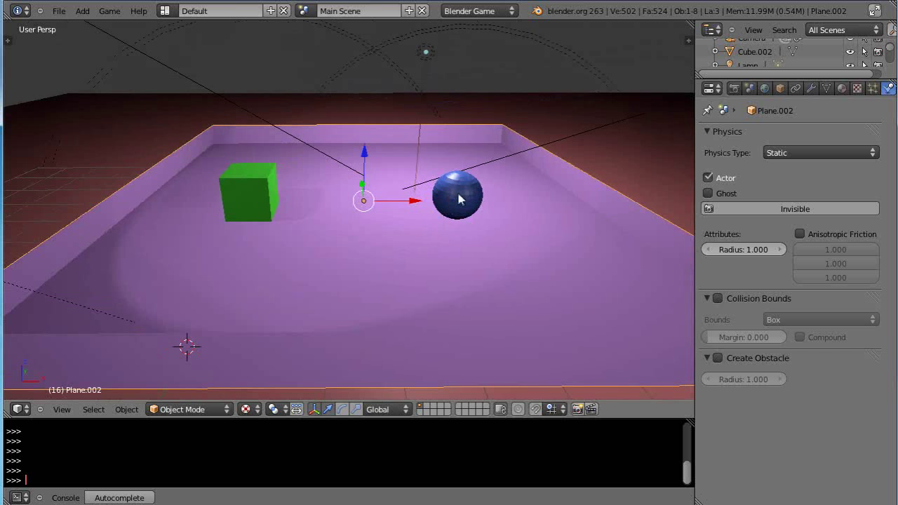
scroll(459, 199, "up", 1)
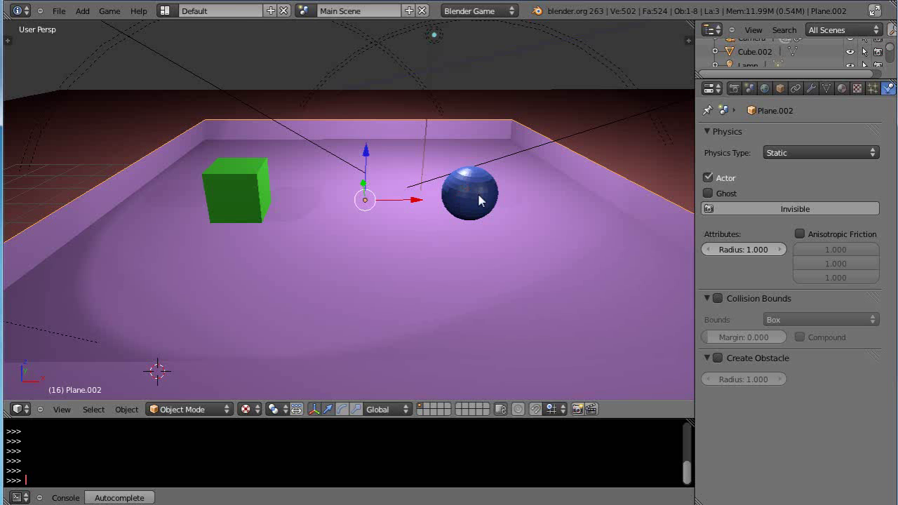
Step: In wireframe view, shrink the sphere's physics radius from 1.000 to 0.540
key("z")
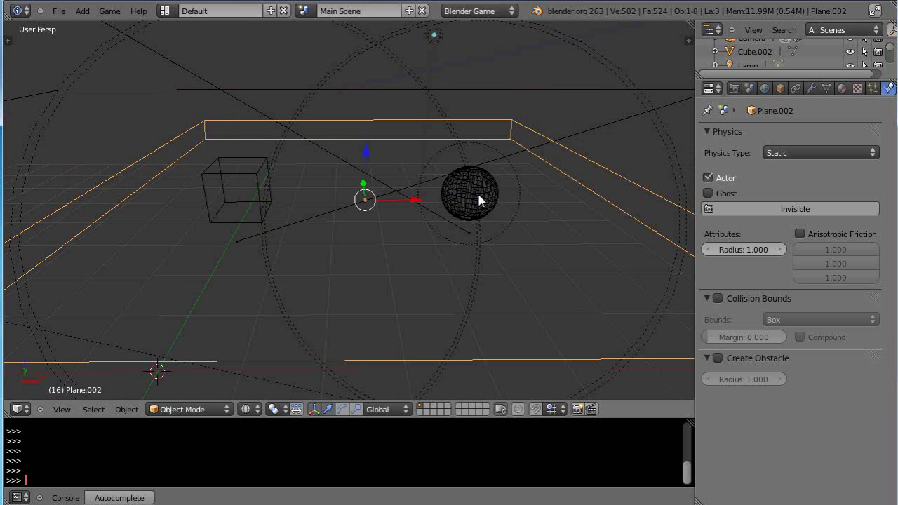
right_click(479, 199)
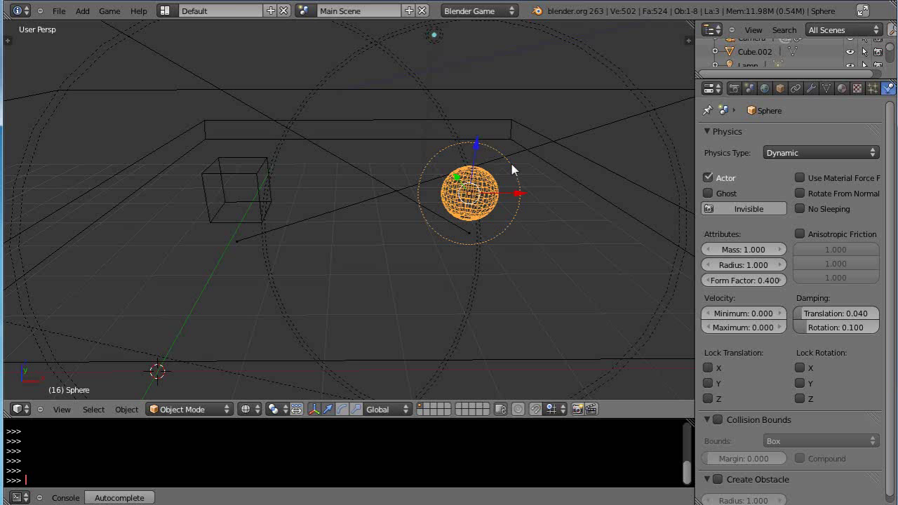
left_click(747, 265)
left_click_drag(744, 265, 731, 266)
right_click(254, 186)
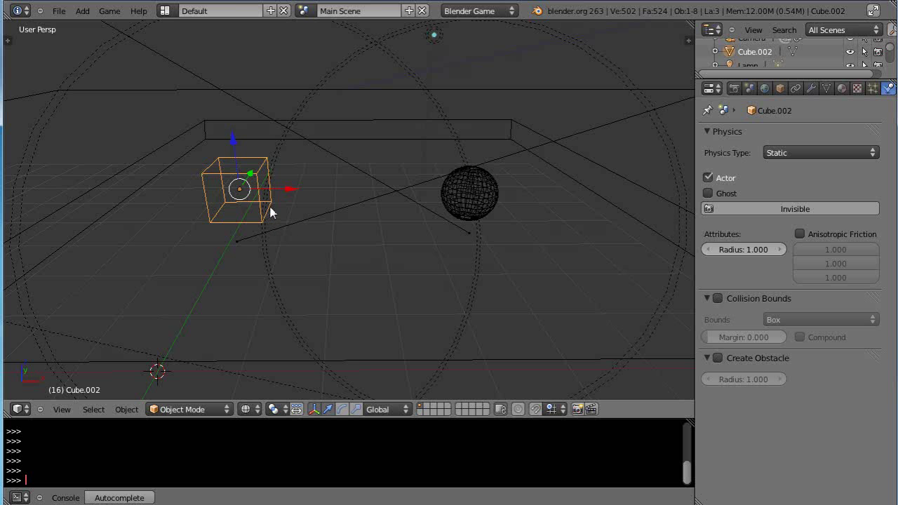
key("Tab")
Step: Return the cube and sphere to Object Mode, switch to textured view with Alt+Z, and run the game
key("Tab")
right_click(452, 200)
key("Tab")
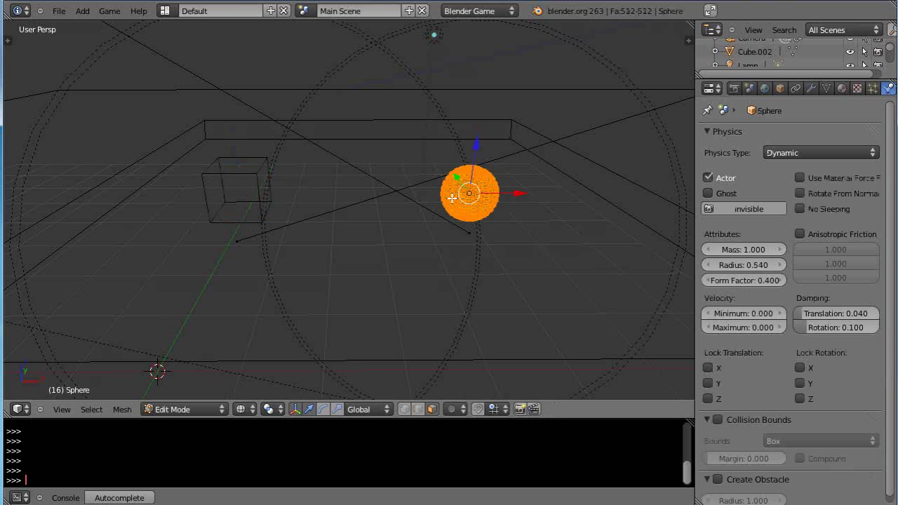
key("a")
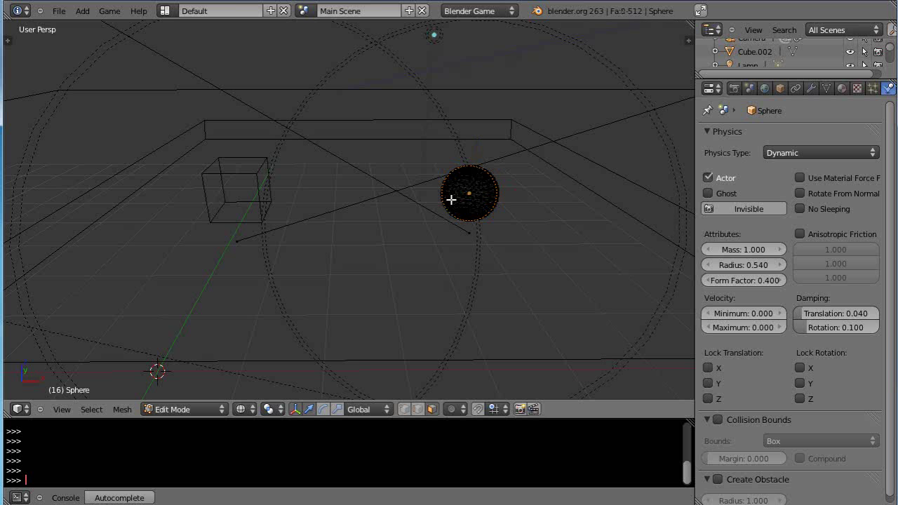
key("Tab")
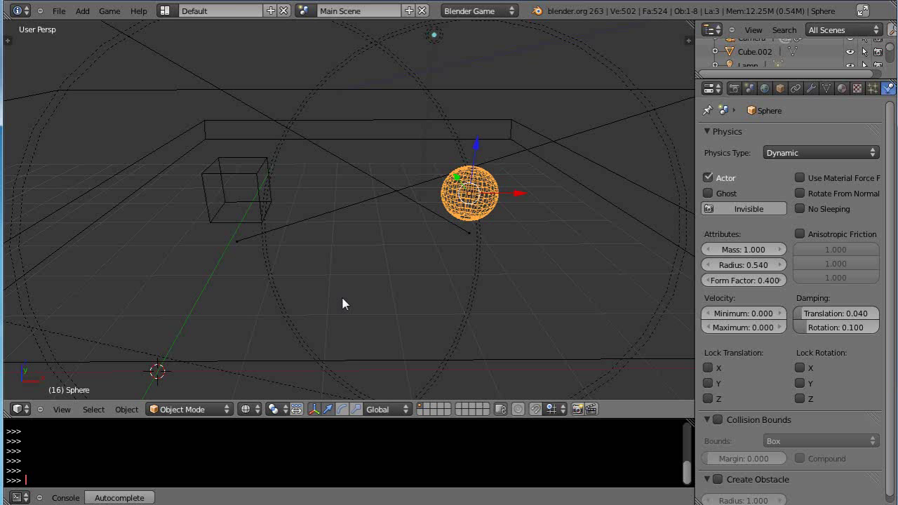
key("alt+z")
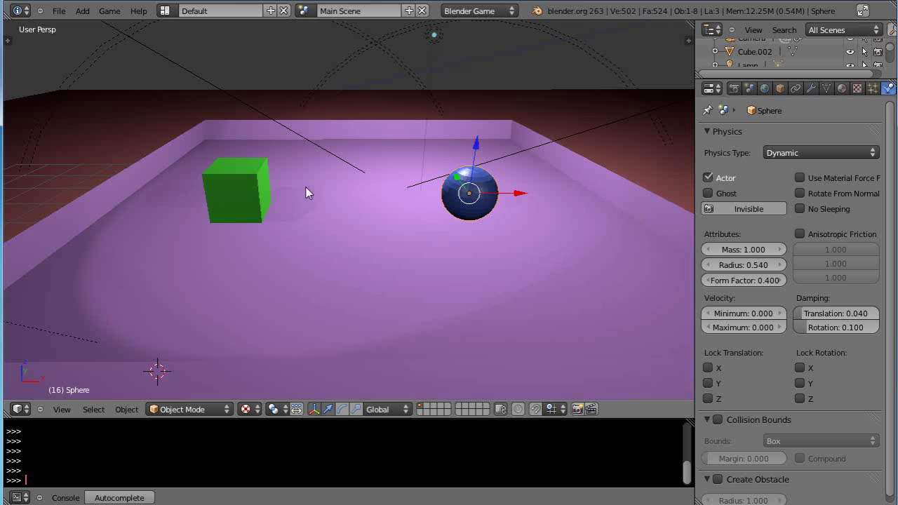
key("p")
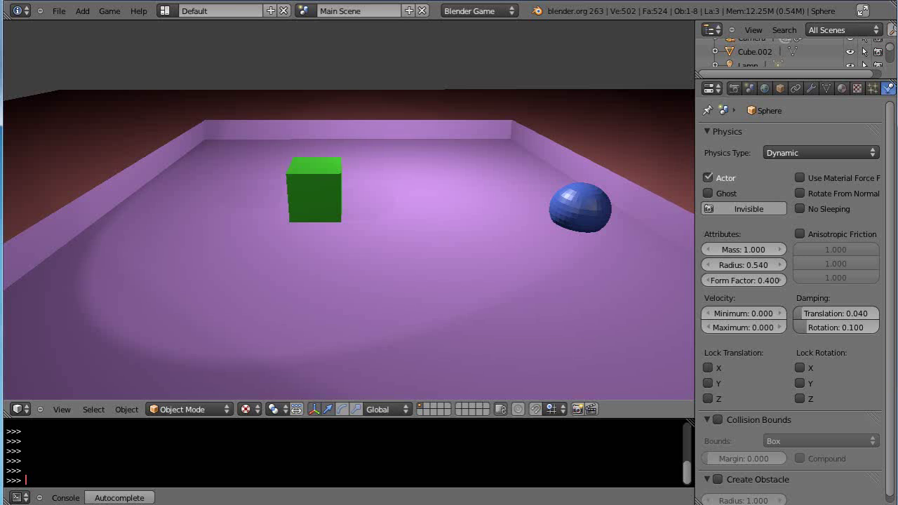
key("Escape")
mouse_move(521, 276)
middle_mouse_down()
mouse_move(517, 229)
mouse_move(472, 278)
mouse_move(436, 288)
middle_mouse_up()
right_click(259, 226)
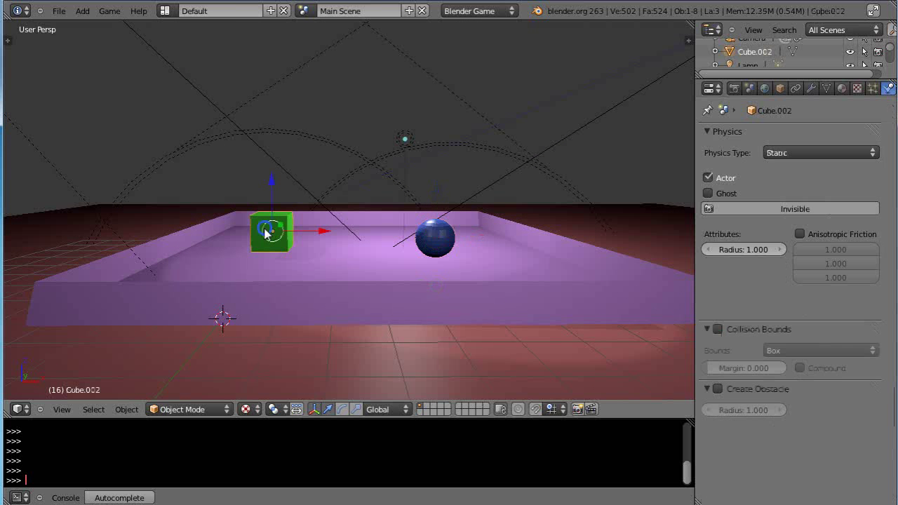
key("p")
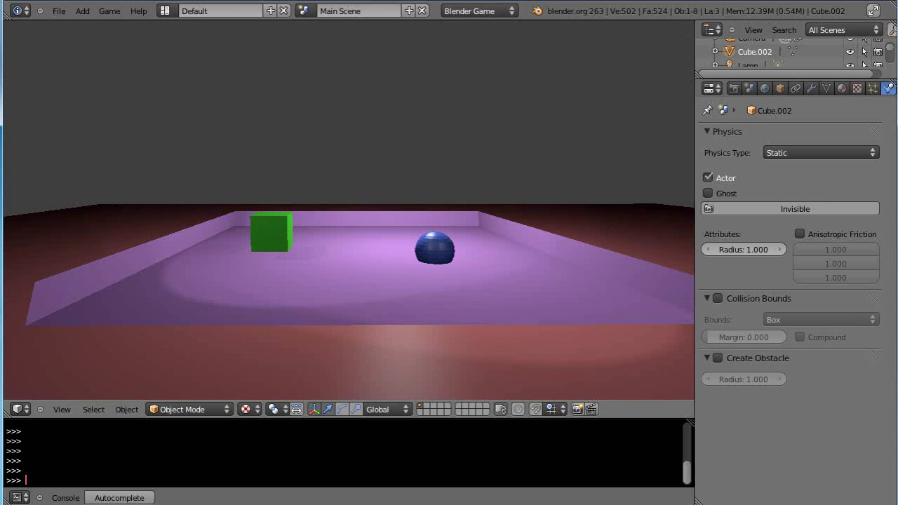
key("Right")
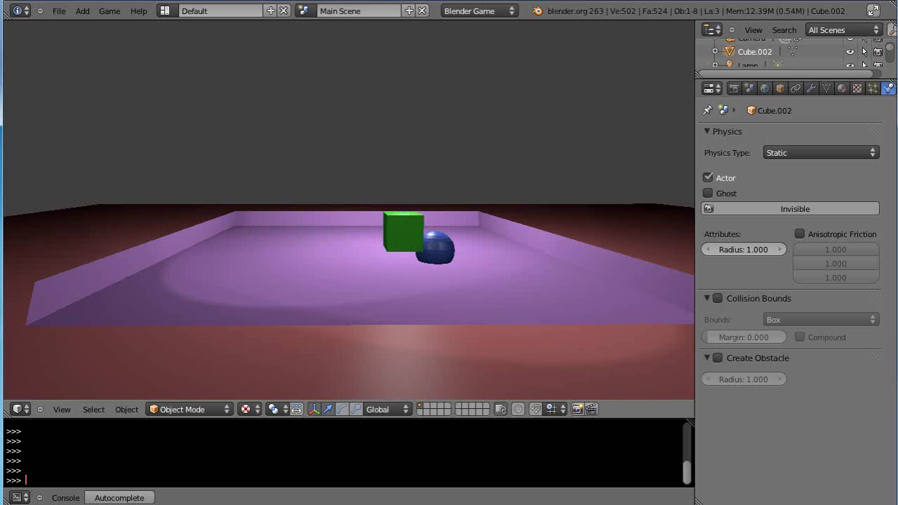
key("Right")
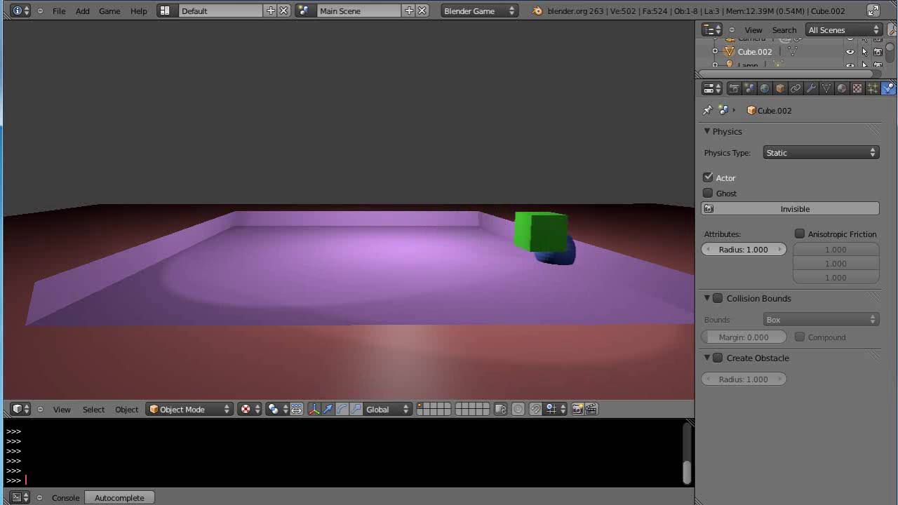
key("Left")
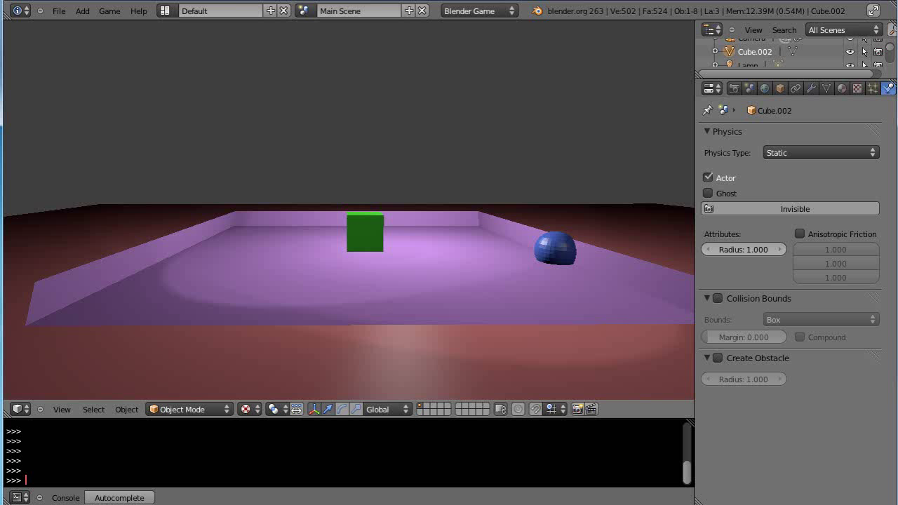
key("Escape")
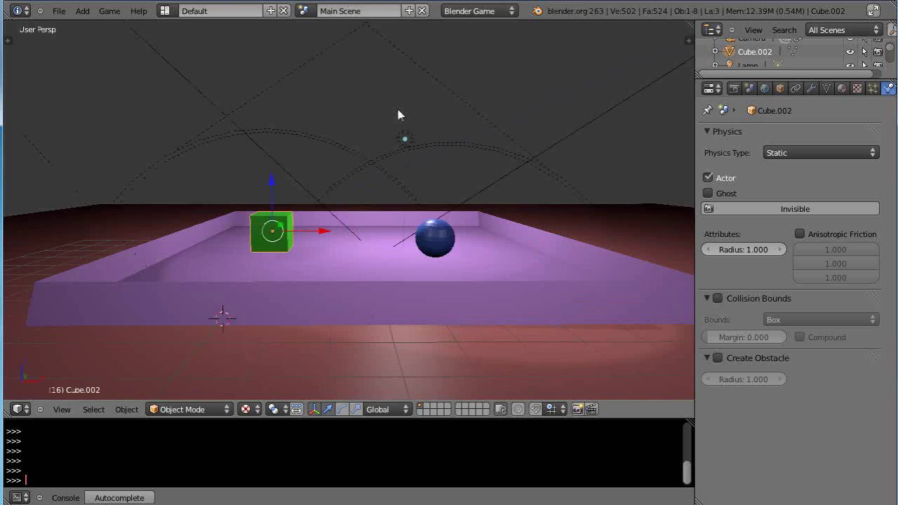
middle_click_drag(402, 234, 403, 278)
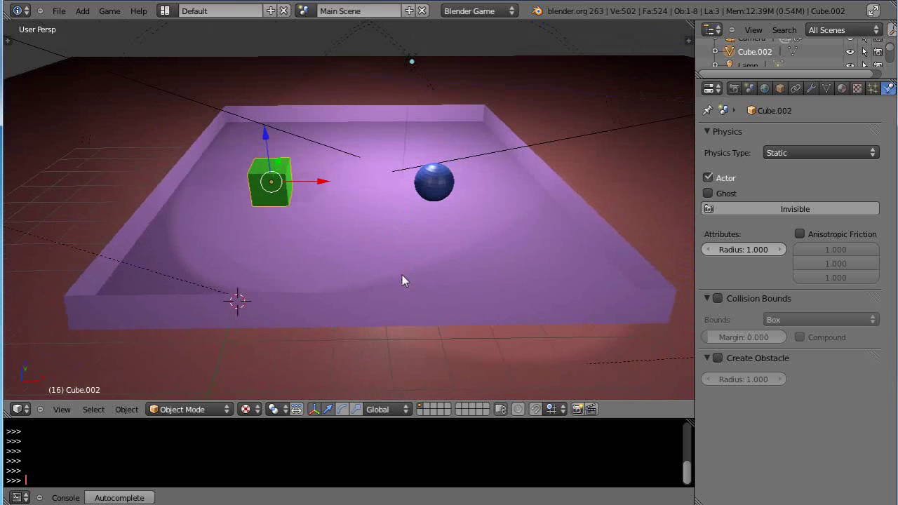
scroll(421, 226, "up", 2)
scroll(421, 226, "down", 2)
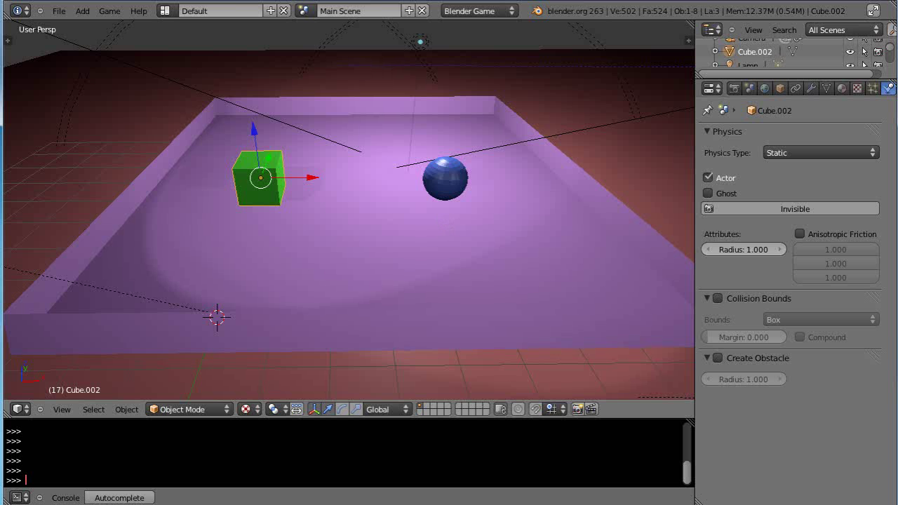
key("p")
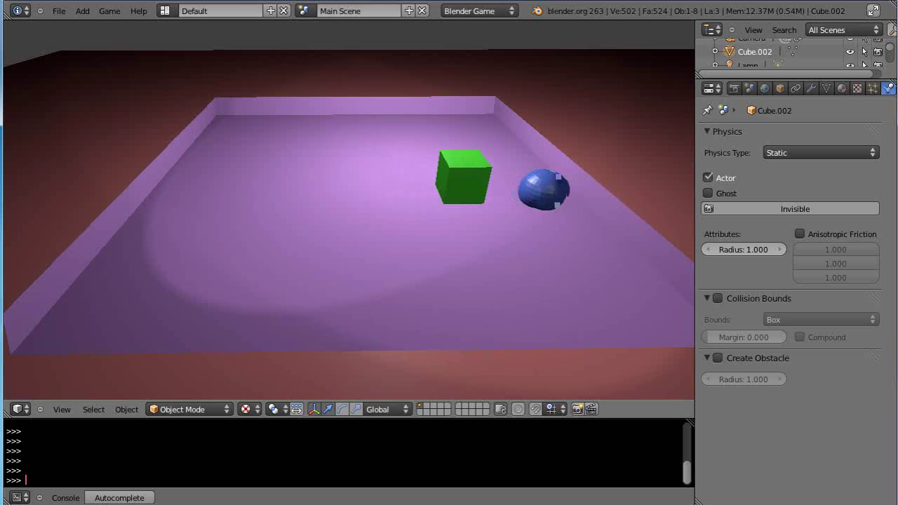
key("Left")
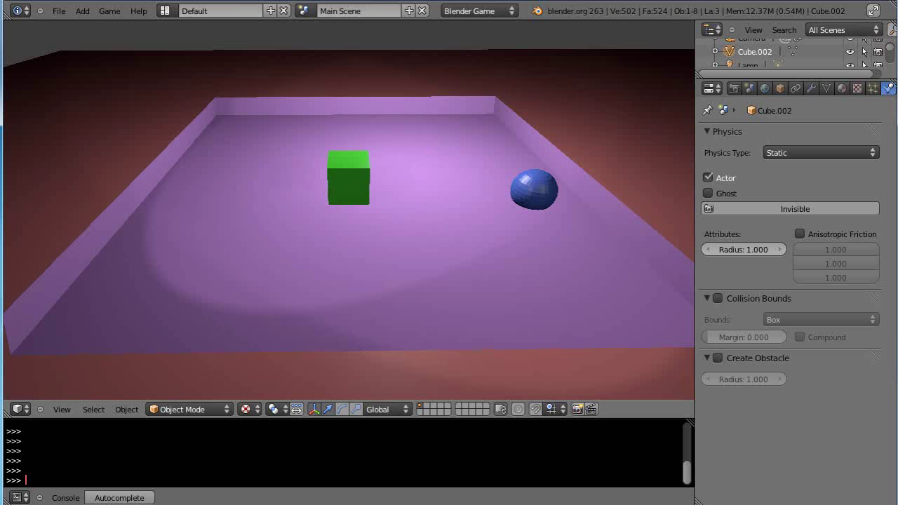
key("Escape")
mouse_move(376, 245)
middle_mouse_down()
mouse_move(380, 208)
mouse_move(386, 241)
middle_mouse_up()
scroll(385, 241, "up", 2)
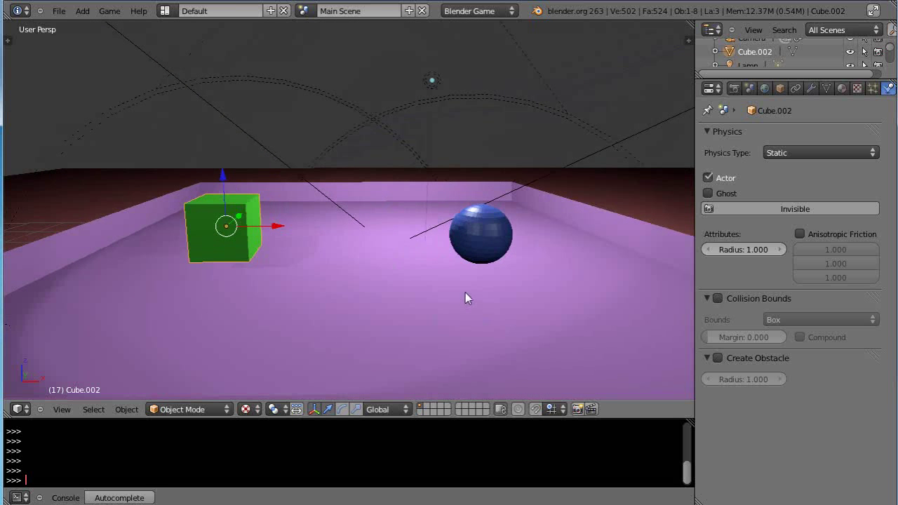
scroll(460, 277, "down", 1)
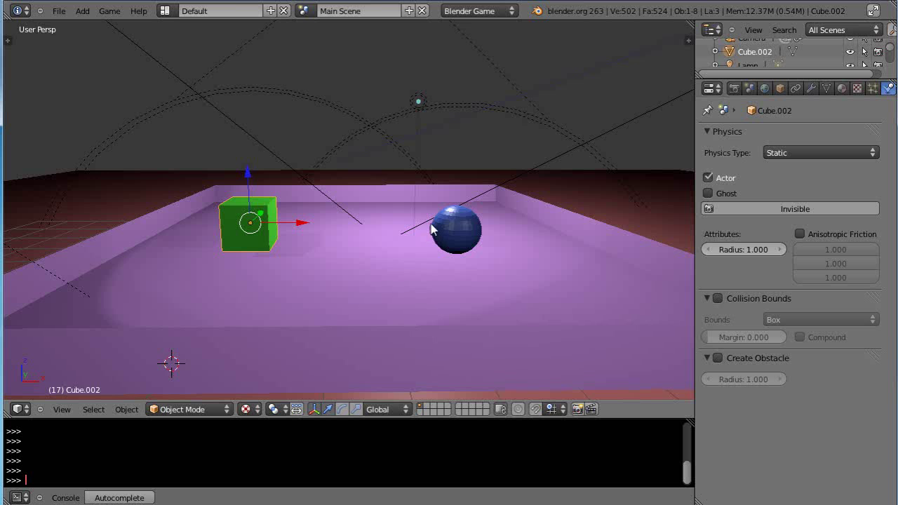
middle_click_drag(479, 254, 404, 261)
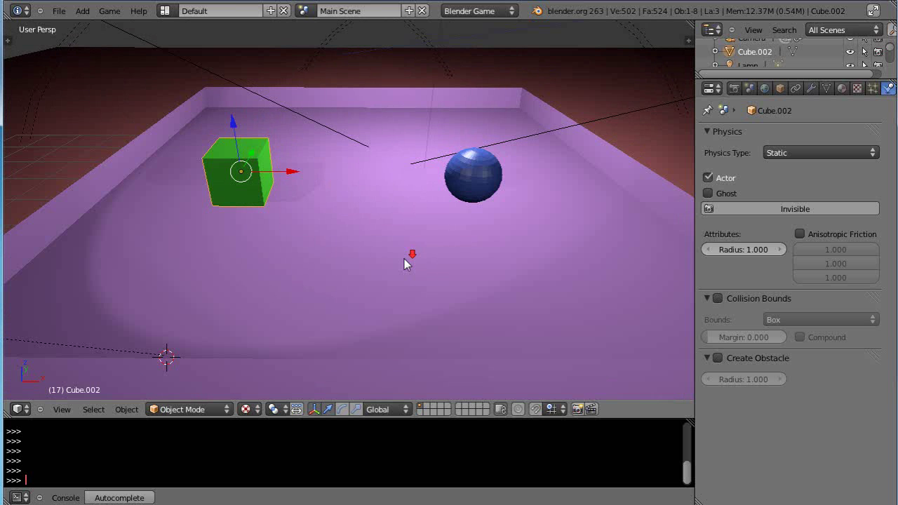